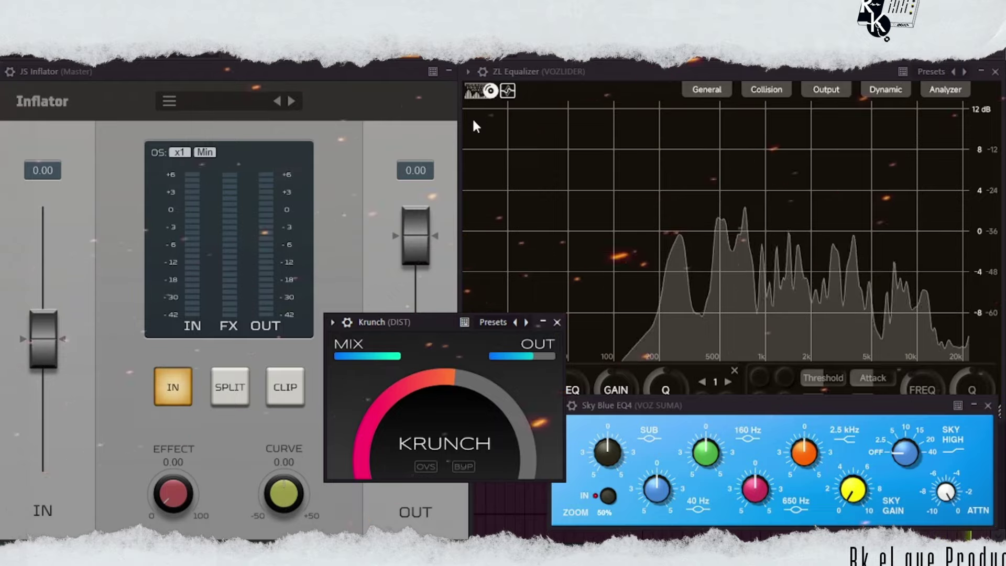
{"action": "left_click", "coordinate": [473, 117]}
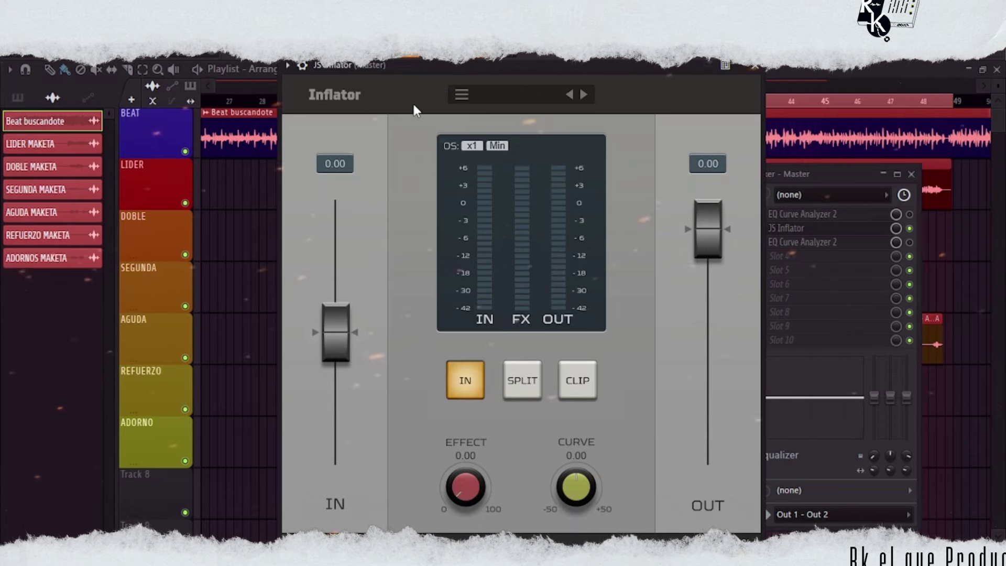
{"action": "mouse_move", "coordinate": [394, 68]}
{"action": "left_mouse_down"}
{"action": "mouse_move", "coordinate": [419, 74]}
{"action": "mouse_move", "coordinate": [400, 76]}
{"action": "mouse_move", "coordinate": [399, 65]}
{"action": "left_mouse_up"}
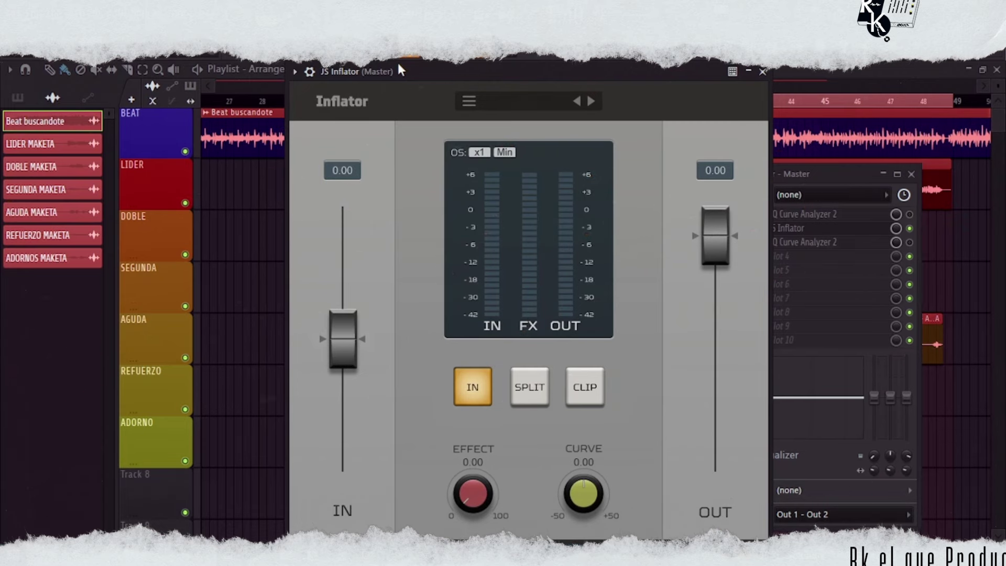
{"action": "mouse_move", "coordinate": [402, 74]}
{"action": "left_mouse_down"}
{"action": "mouse_move", "coordinate": [413, 74]}
{"action": "mouse_move", "coordinate": [401, 82]}
{"action": "left_mouse_up"}
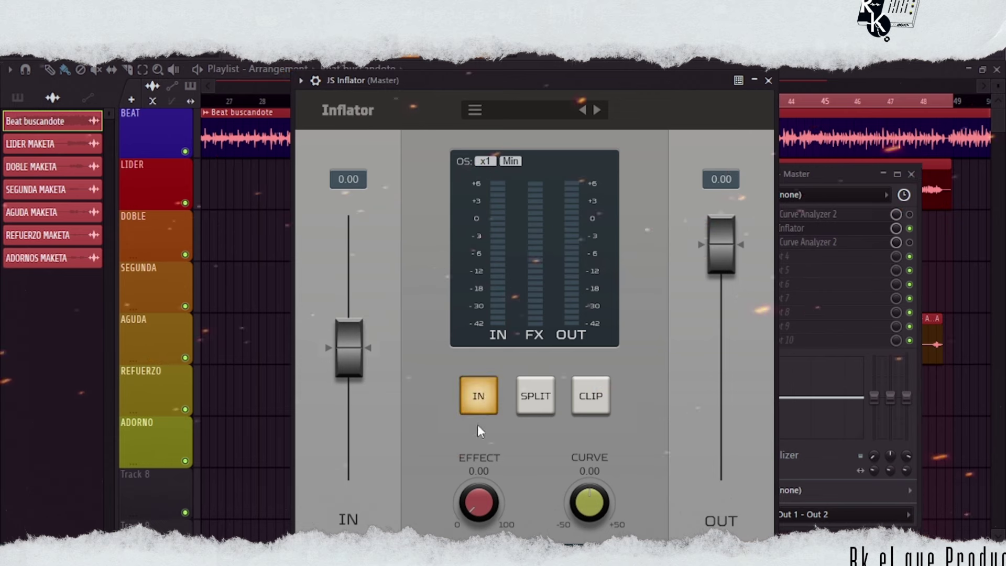
Step: Enable Clip in JS Inflator on the Master track, briefly trying Split and leaving it off
{"action": "left_click", "coordinate": [540, 397]}
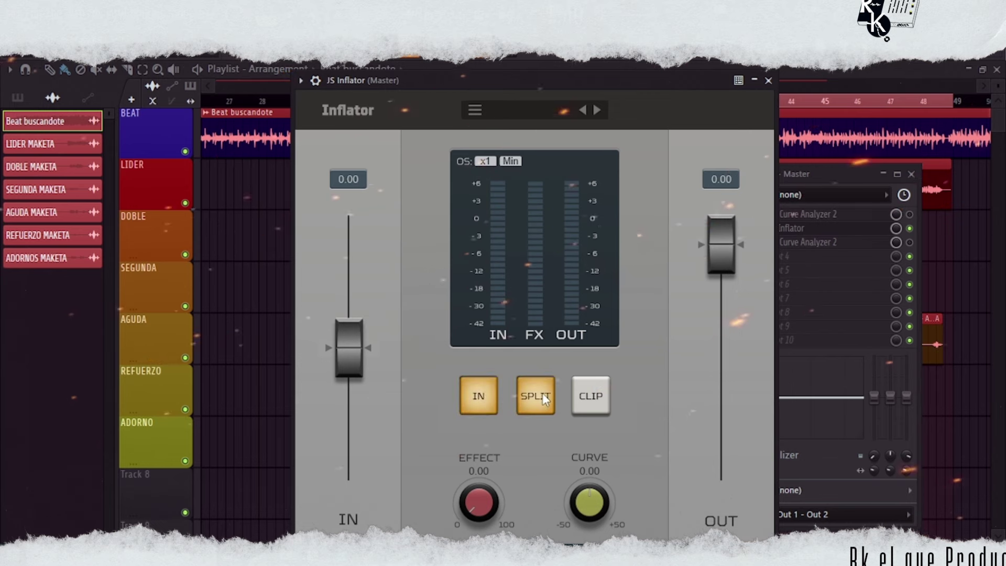
{"action": "left_click", "coordinate": [587, 398]}
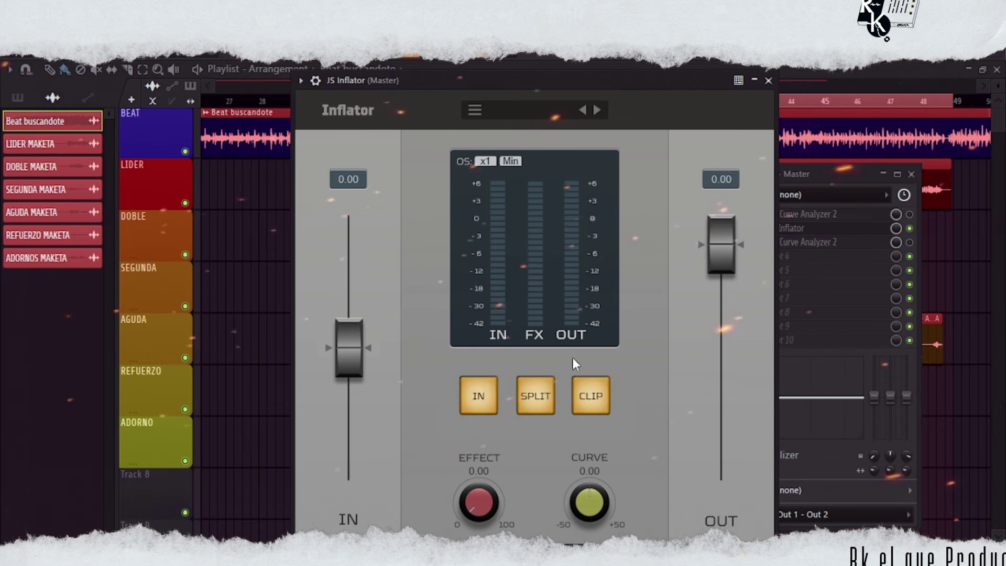
{"action": "left_click", "coordinate": [542, 398]}
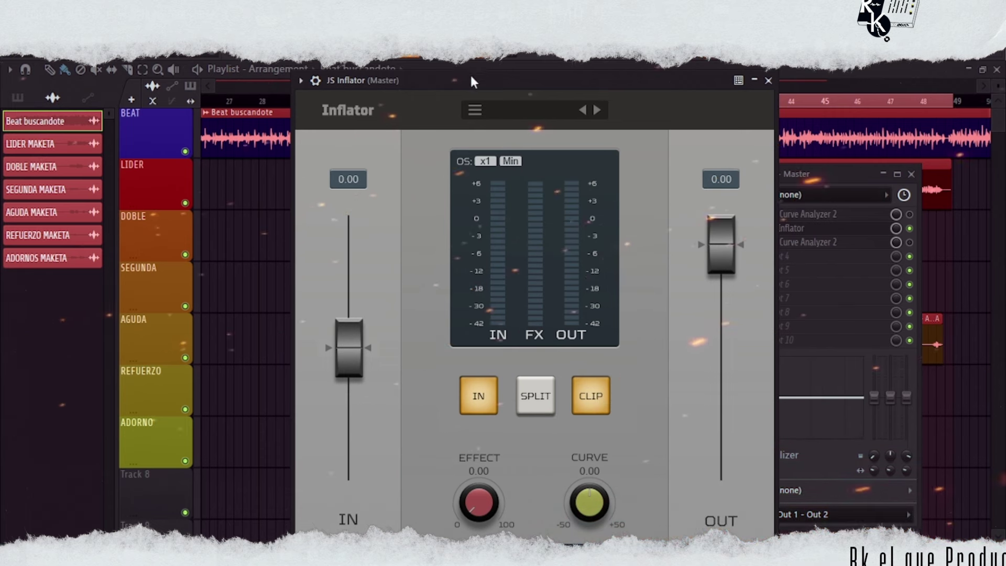
Step: Try out the Inflator's Effect and Curve controls and return both to 0
{"action": "left_click_drag", "start_coordinate": [474, 508], "coordinate": [477, 441]}
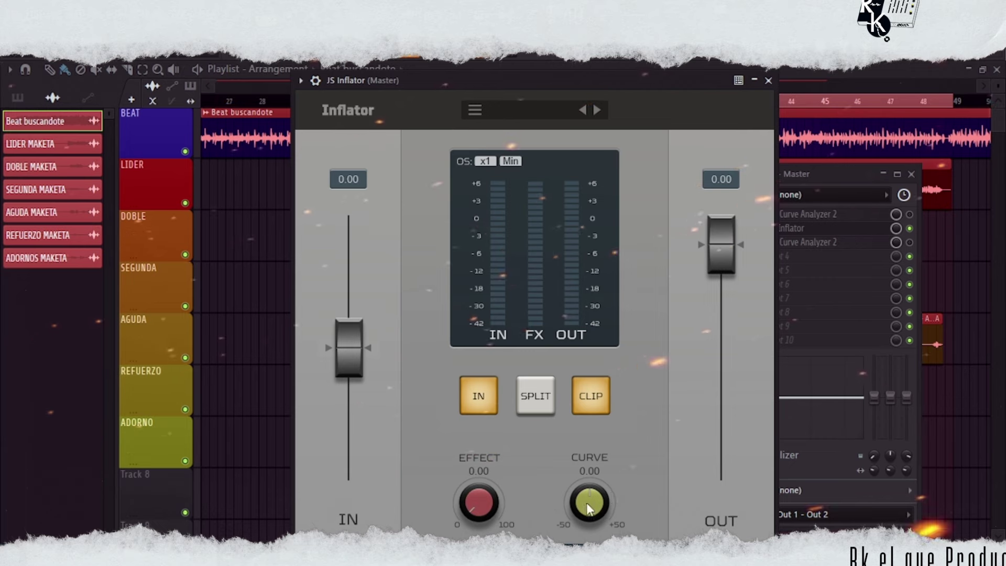
{"action": "left_click_drag", "start_coordinate": [587, 502], "coordinate": [596, 472]}
{"action": "left_click_drag", "start_coordinate": [592, 511], "coordinate": [593, 518]}
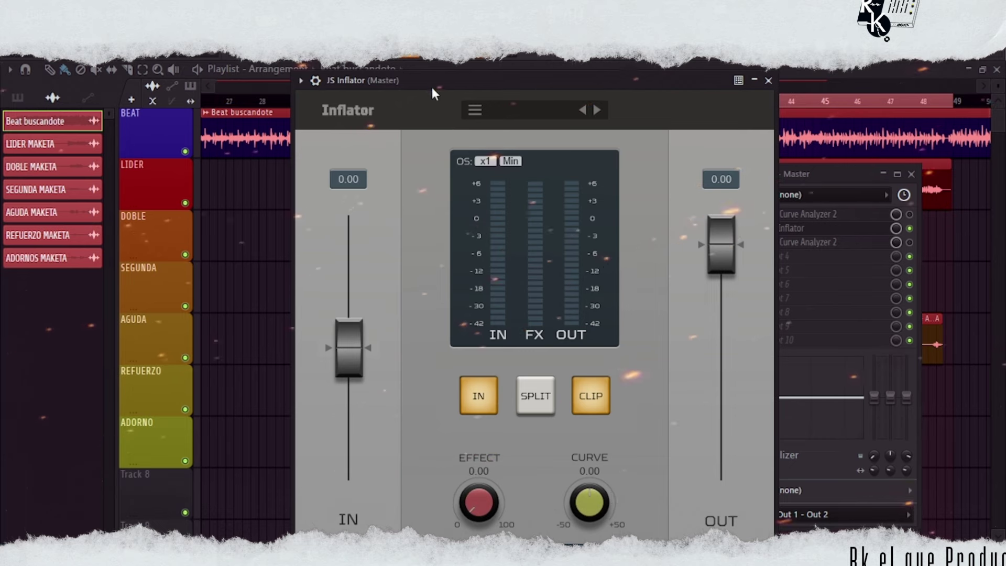
{"action": "left_click_drag", "start_coordinate": [427, 83], "coordinate": [314, 77]}
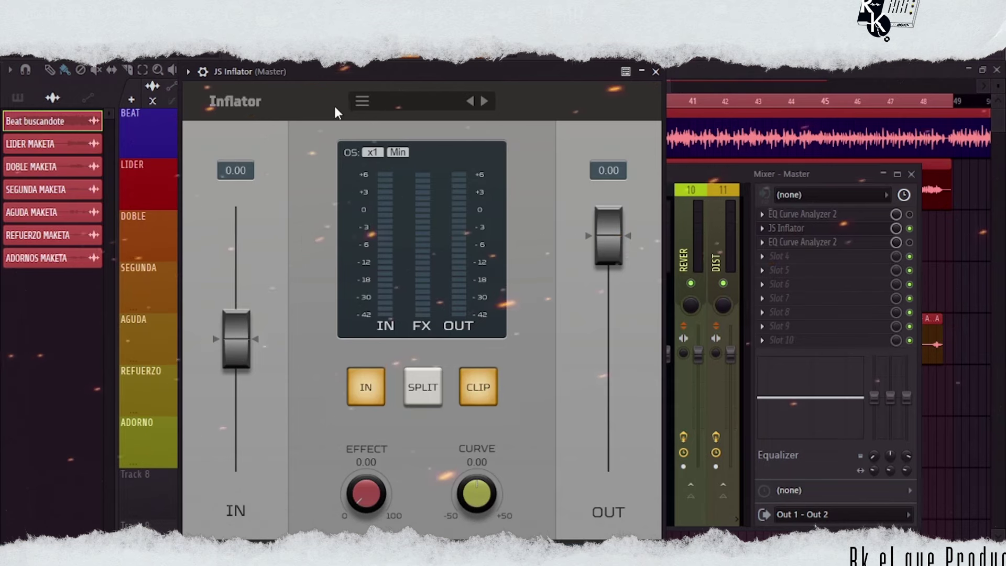
{"action": "mouse_move", "coordinate": [303, 68]}
{"action": "left_mouse_down"}
{"action": "mouse_move", "coordinate": [332, 76]}
{"action": "mouse_move", "coordinate": [304, 67]}
{"action": "left_mouse_up"}
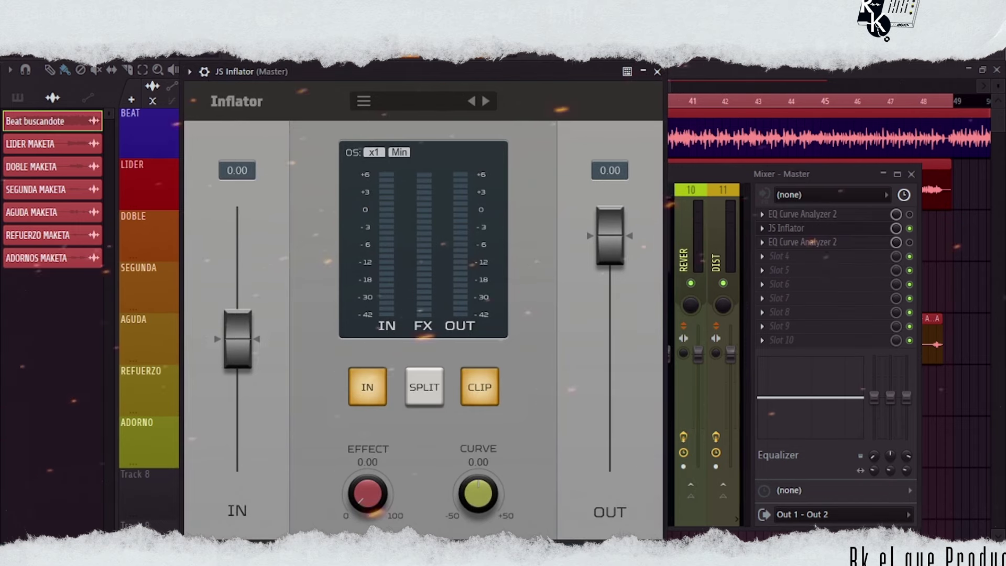
{"action": "left_click_drag", "start_coordinate": [391, 74], "coordinate": [592, 81]}
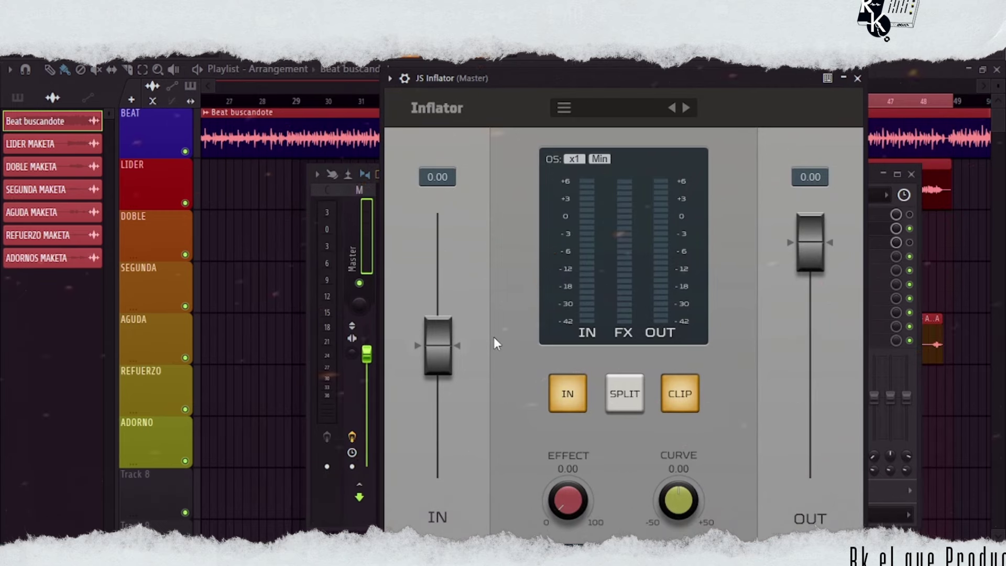
{"action": "left_click_drag", "start_coordinate": [581, 77], "coordinate": [514, 68]}
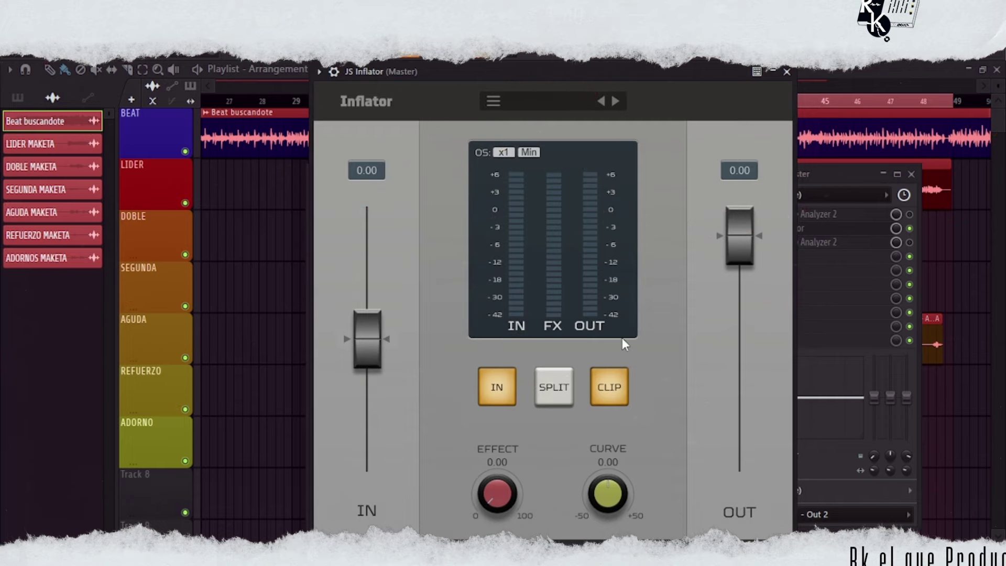
Step: Play the song and set the Inflator's Effect to 59, Curve to 21 and output gain to -1.07
{"action": "key", "text": "space"}
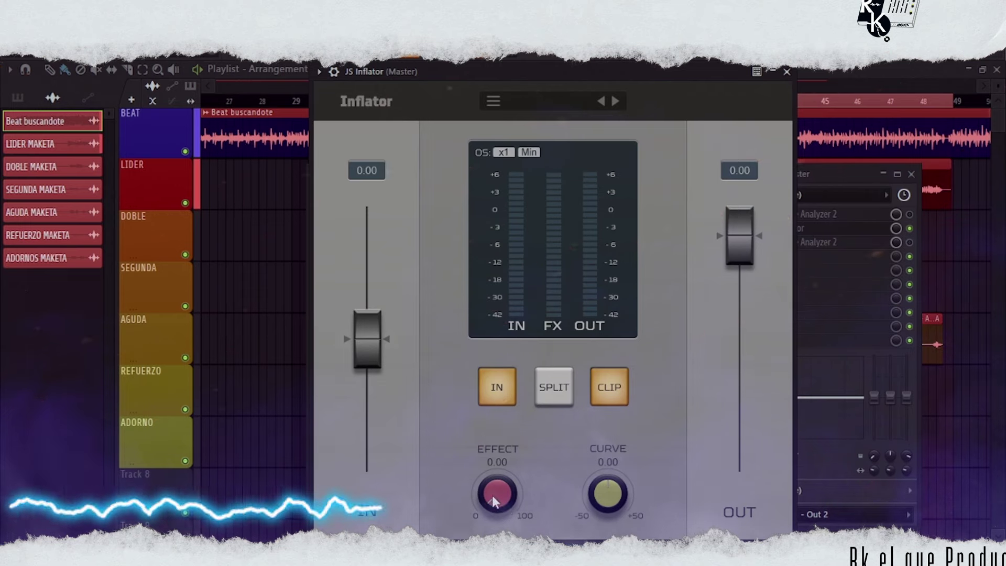
{"action": "left_click_drag", "start_coordinate": [497, 488], "coordinate": [502, 457]}
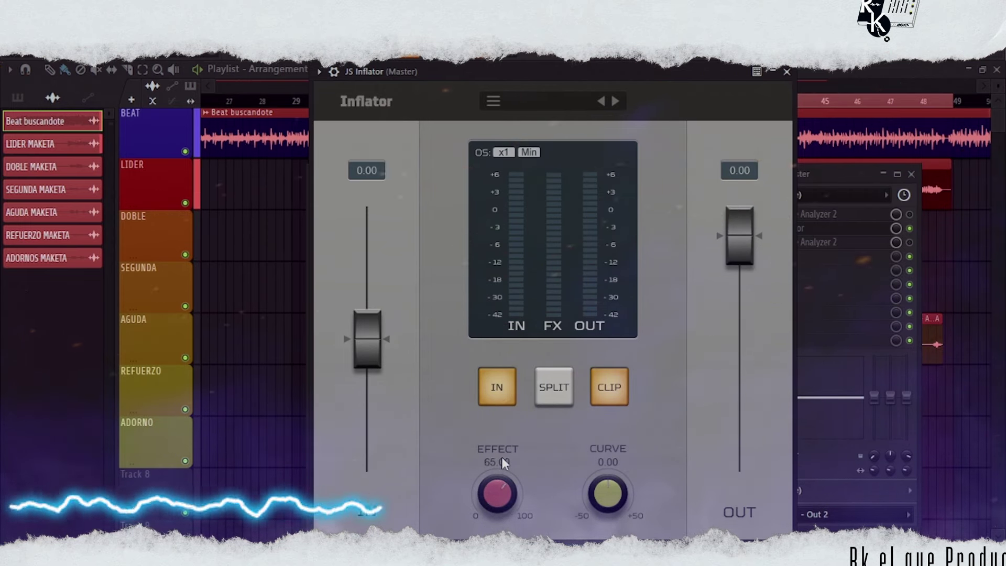
{"action": "scroll", "coordinate": [613, 506], "scroll_direction": "up", "scroll_amount": 1}
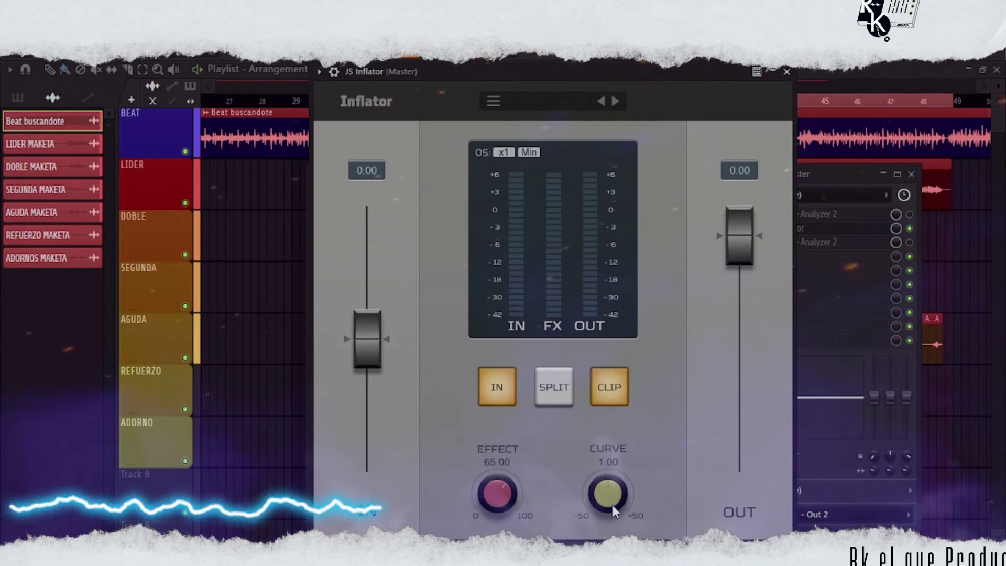
{"action": "scroll", "coordinate": [499, 493], "scroll_direction": "down", "scroll_amount": 3}
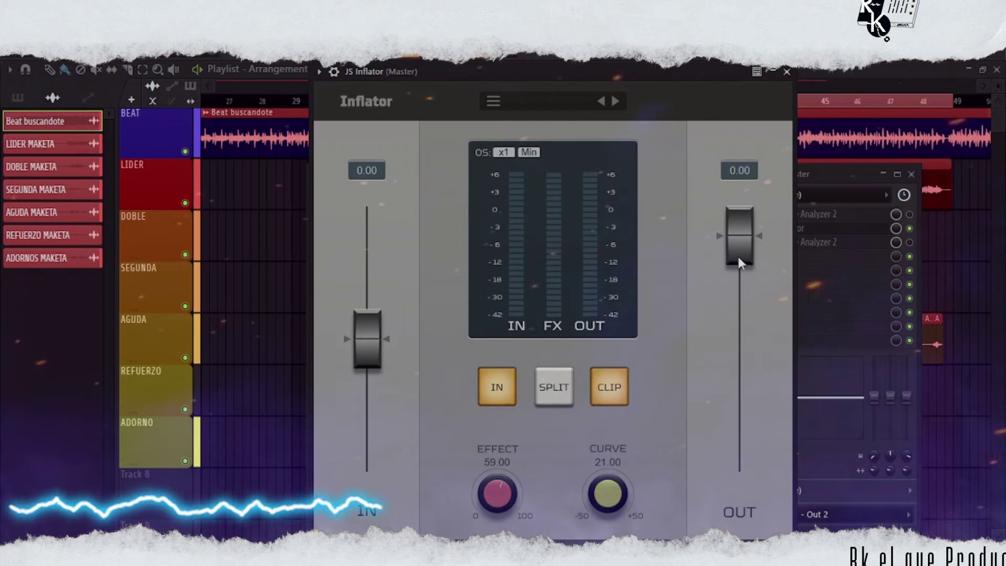
{"action": "left_click_drag", "start_coordinate": [741, 244], "coordinate": [739, 252]}
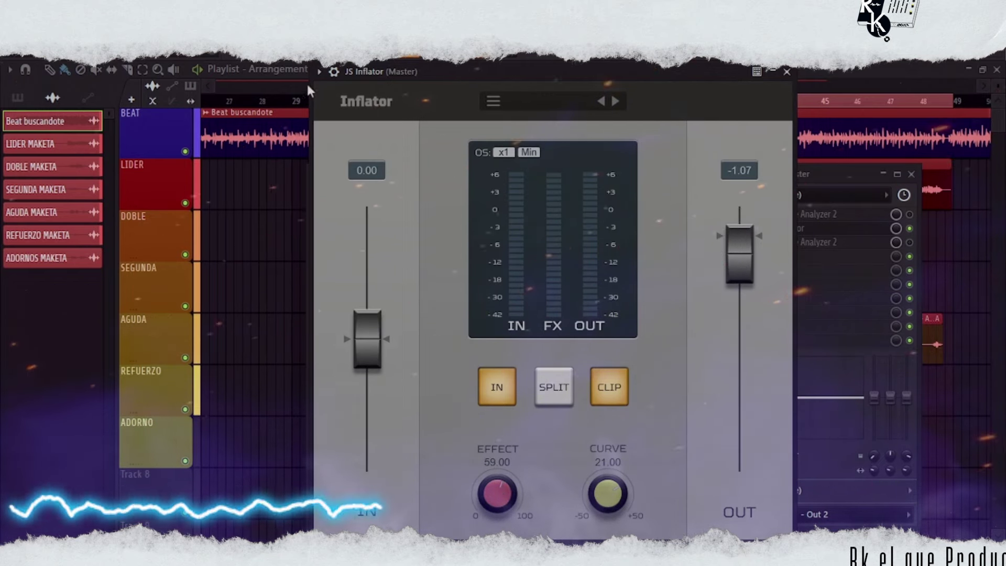
Step: Compare the playing mix with the Inflator bypassed and active, using the plugin wrapper's enable switch
{"action": "left_click", "coordinate": [338, 78]}
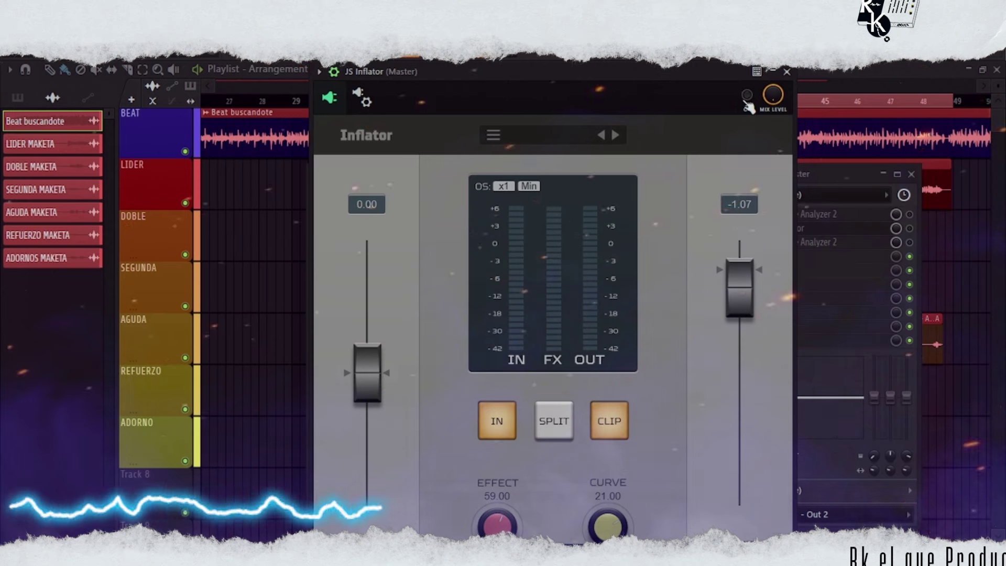
{"action": "left_click", "coordinate": [747, 97]}
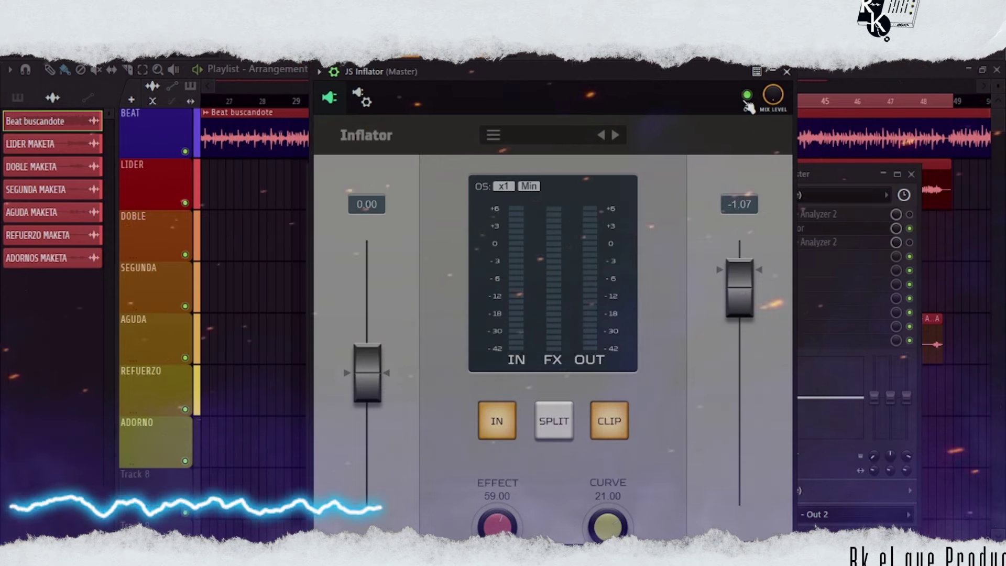
{"action": "left_click", "coordinate": [747, 96]}
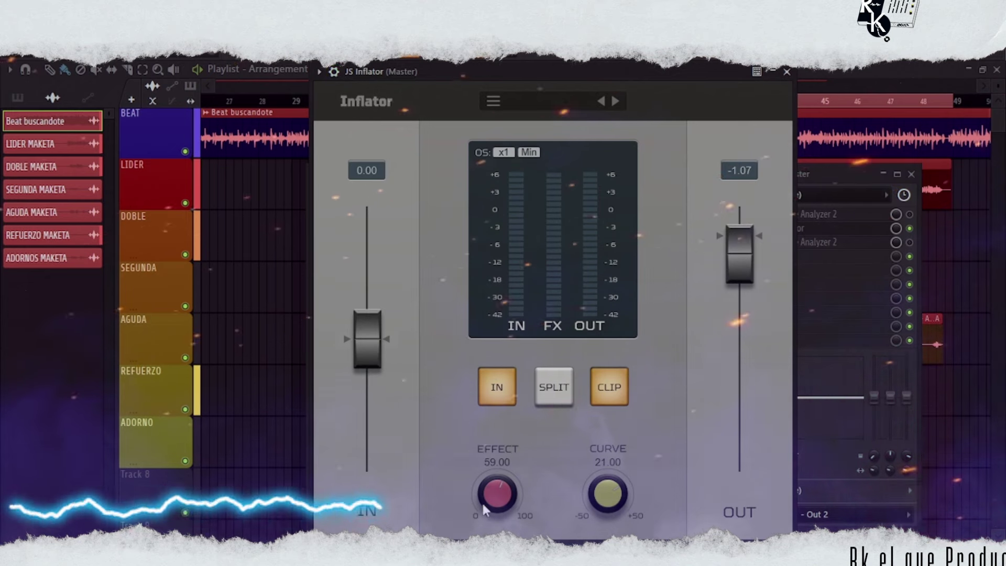
Step: Set Effect to 52, Curve to 13, input gain to 4.11 and output gain to -2.39, and compare against the Inflator's effect switched off
{"action": "mouse_move", "coordinate": [495, 493]}
{"action": "left_mouse_down"}
{"action": "mouse_move", "coordinate": [498, 457]}
{"action": "mouse_move", "coordinate": [493, 498]}
{"action": "left_mouse_up"}
{"action": "mouse_move", "coordinate": [620, 489]}
{"action": "left_mouse_down"}
{"action": "mouse_move", "coordinate": [625, 461]}
{"action": "mouse_move", "coordinate": [619, 503]}
{"action": "left_mouse_up"}
{"action": "left_click_drag", "start_coordinate": [372, 343], "coordinate": [388, 310]}
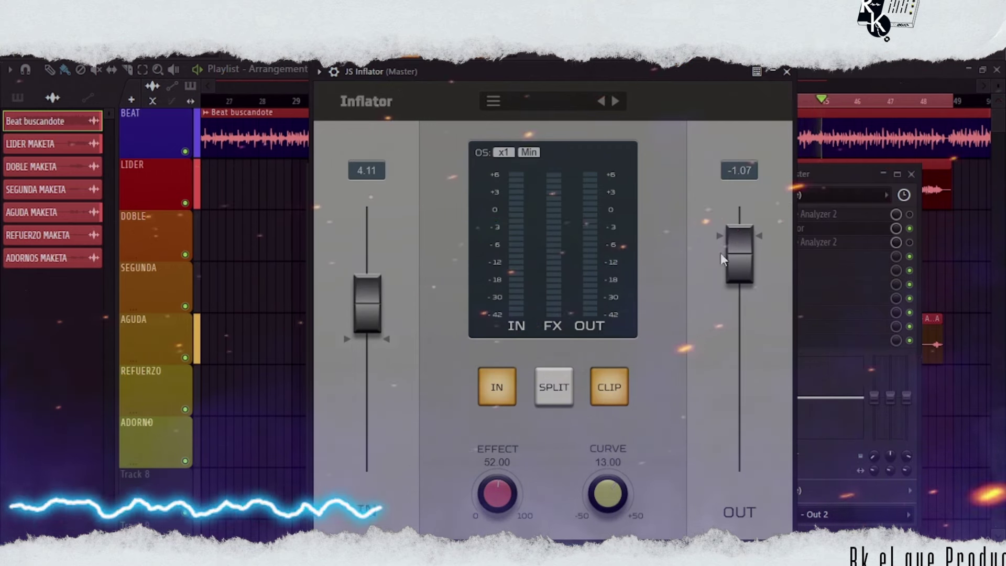
{"action": "left_click_drag", "start_coordinate": [735, 253], "coordinate": [753, 264]}
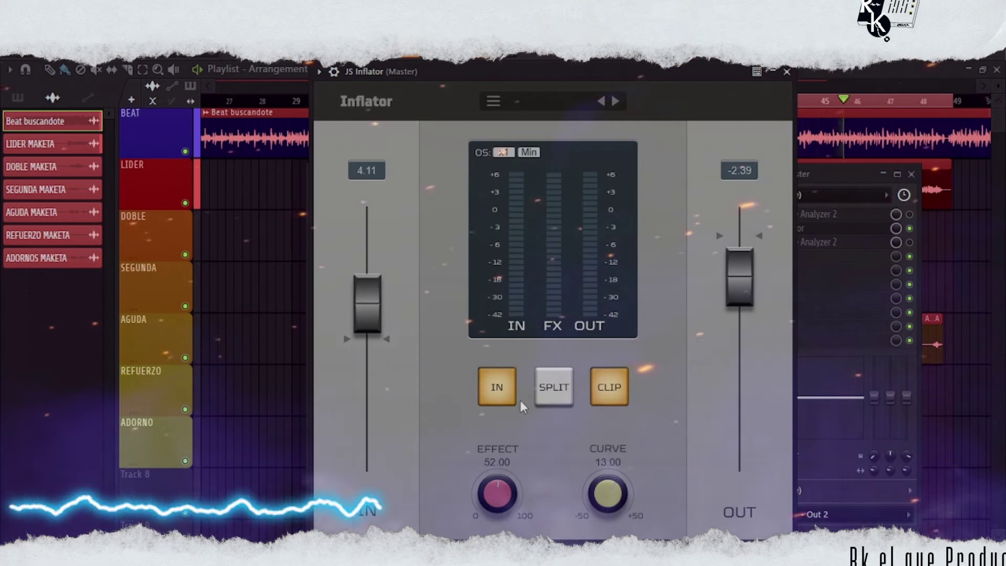
{"action": "left_click", "coordinate": [506, 395]}
{"action": "left_click", "coordinate": [505, 395]}
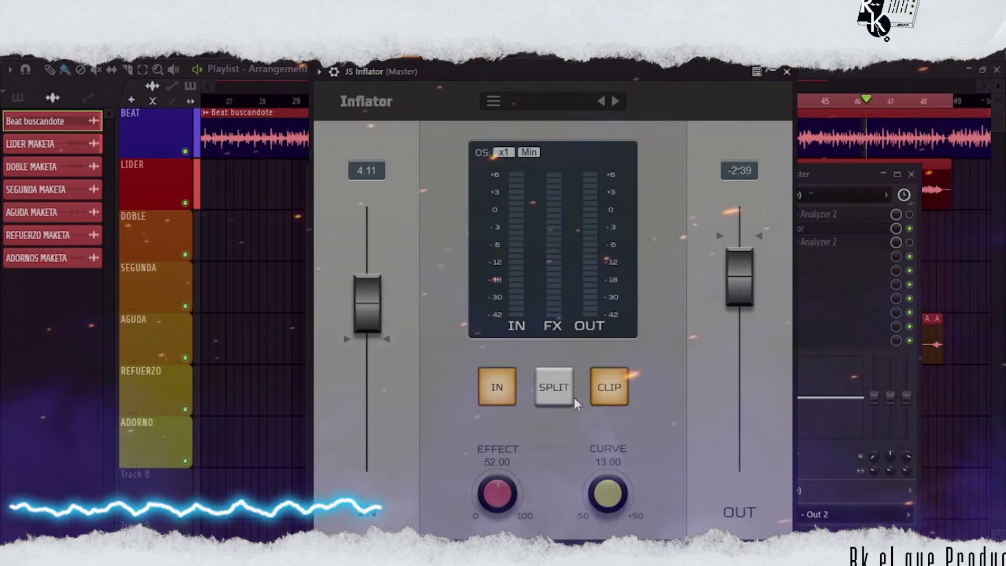
Step: Set the Inflator's Effect to 29, Curve to 17, input gain to 0.49 and output gain to -2.13
{"action": "left_click_drag", "start_coordinate": [372, 314], "coordinate": [373, 312]}
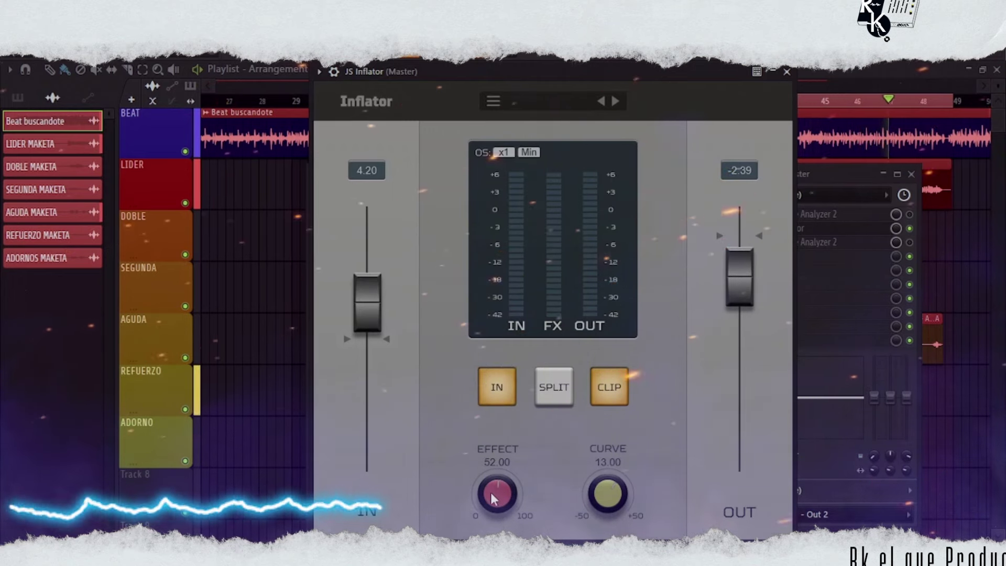
{"action": "left_click_drag", "start_coordinate": [491, 492], "coordinate": [499, 518]}
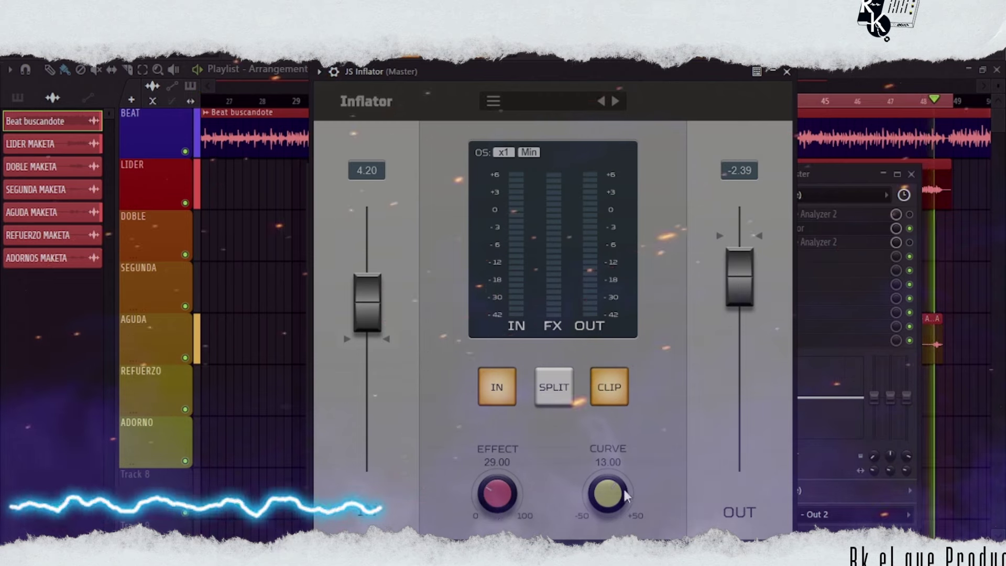
{"action": "mouse_move", "coordinate": [624, 487]}
{"action": "left_mouse_down"}
{"action": "mouse_move", "coordinate": [611, 512]}
{"action": "mouse_move", "coordinate": [611, 484]}
{"action": "left_mouse_up"}
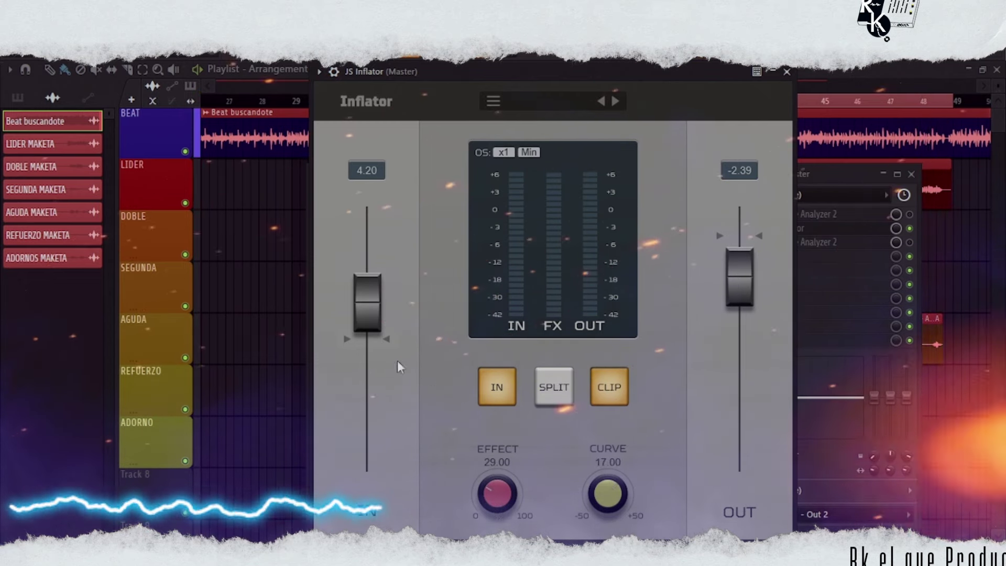
{"action": "left_click_drag", "start_coordinate": [363, 293], "coordinate": [370, 334]}
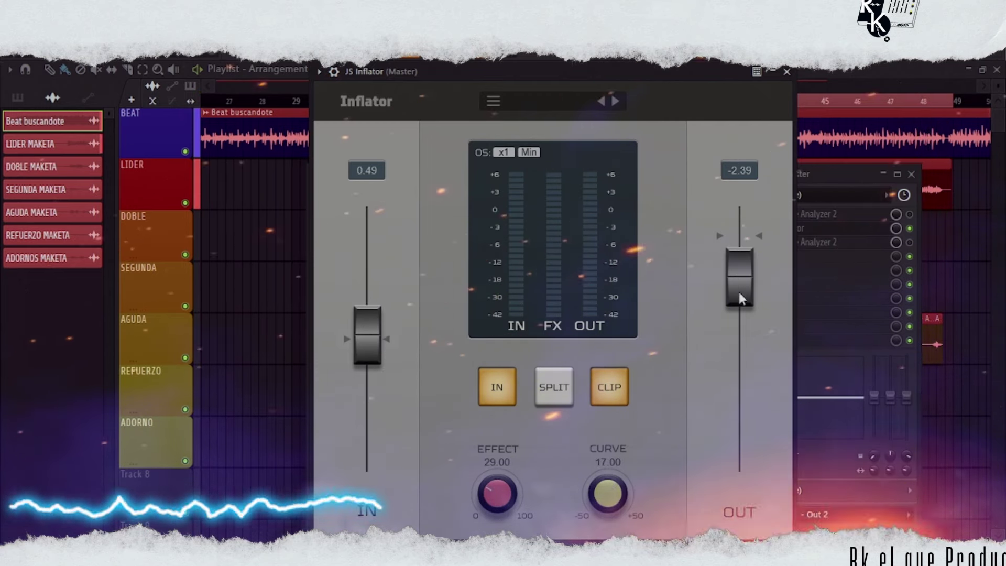
{"action": "left_click_drag", "start_coordinate": [738, 290], "coordinate": [748, 279]}
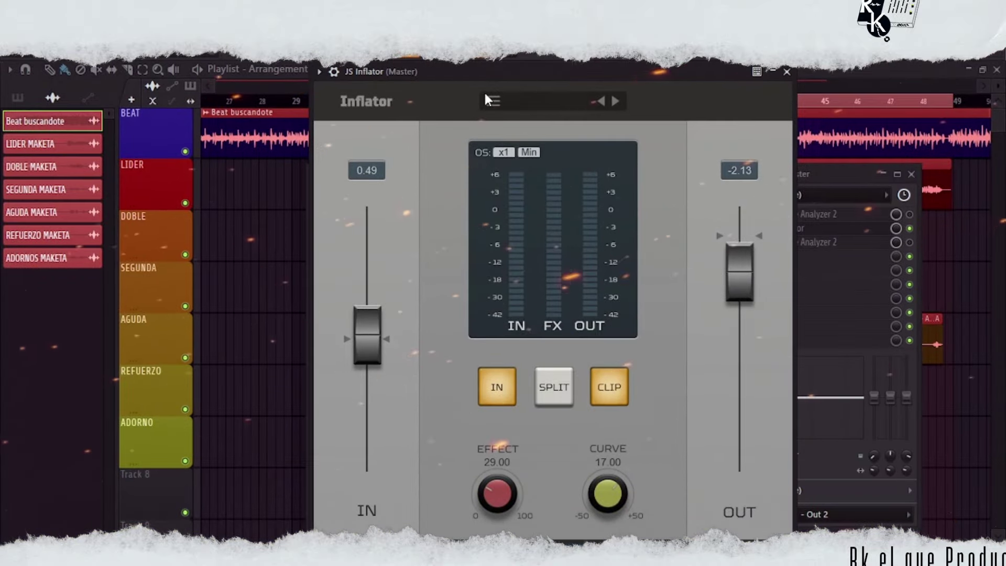
{"action": "left_click_drag", "start_coordinate": [473, 73], "coordinate": [461, 74]}
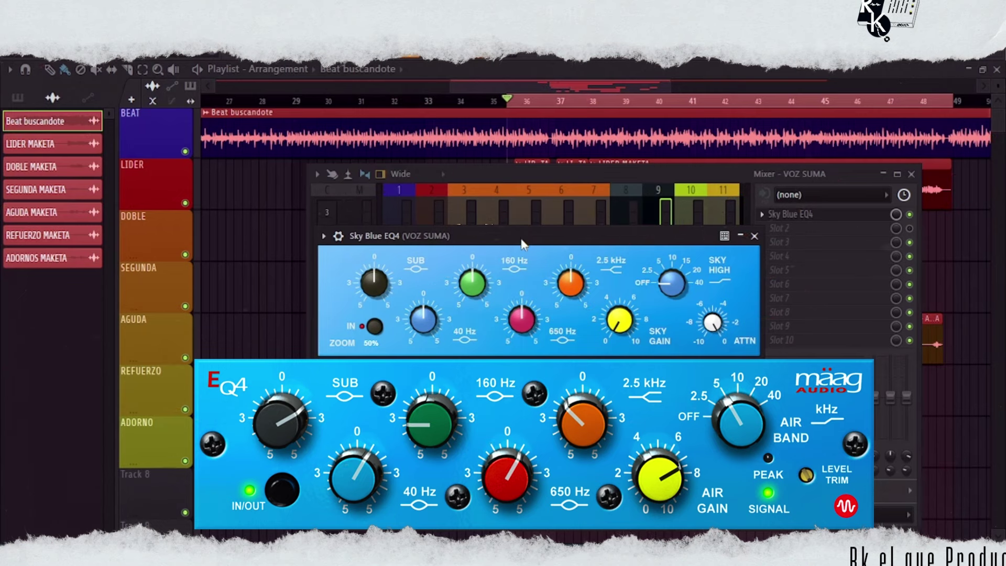
{"action": "left_click_drag", "start_coordinate": [523, 243], "coordinate": [535, 217]}
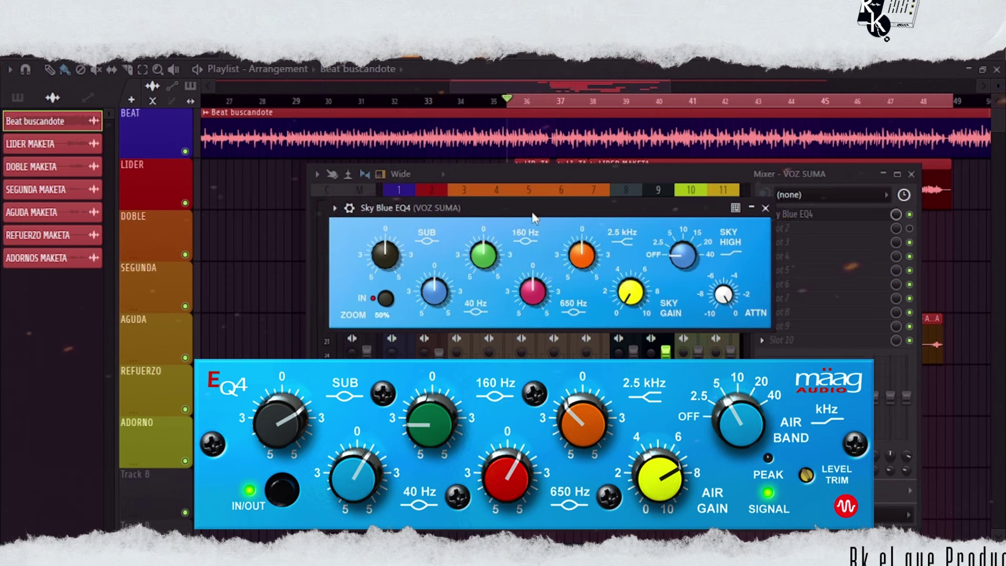
{"action": "left_click_drag", "start_coordinate": [532, 214], "coordinate": [463, 208]}
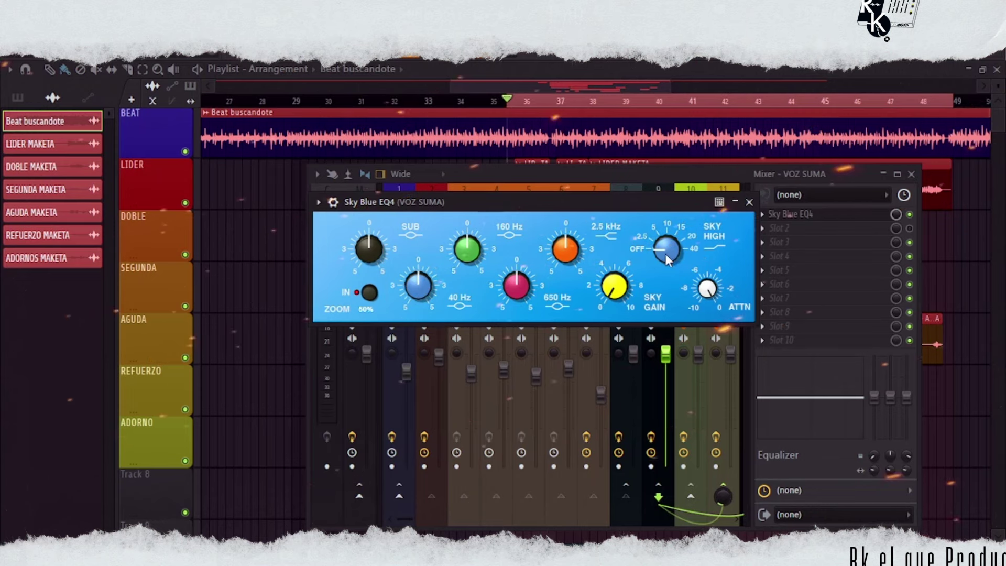
Step: Try the Sky High band at 2.5 along with Sky Gain on Sky Blue EQ4, and switch the band back to Off
{"action": "mouse_move", "coordinate": [666, 254]}
{"action": "left_mouse_down"}
{"action": "mouse_move", "coordinate": [668, 196]}
{"action": "mouse_move", "coordinate": [652, 263]}
{"action": "mouse_move", "coordinate": [662, 240]}
{"action": "left_mouse_up"}
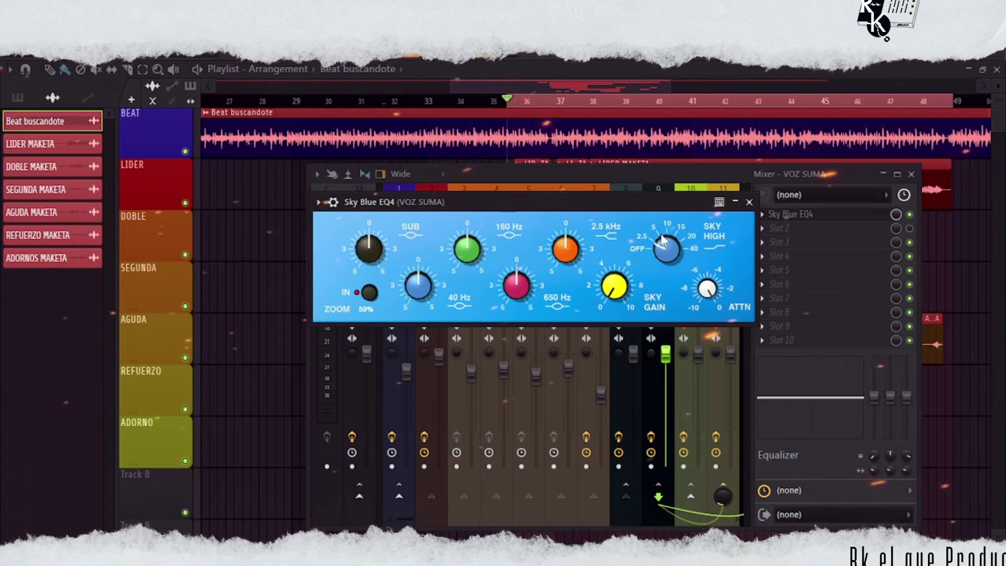
{"action": "left_click_drag", "start_coordinate": [613, 288], "coordinate": [602, 321]}
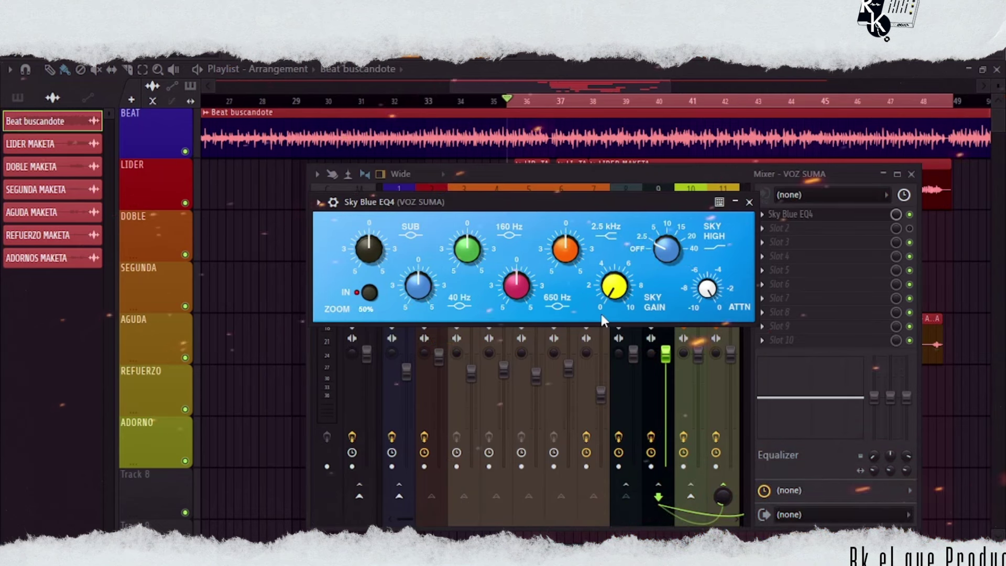
{"action": "left_click_drag", "start_coordinate": [665, 246], "coordinate": [661, 254]}
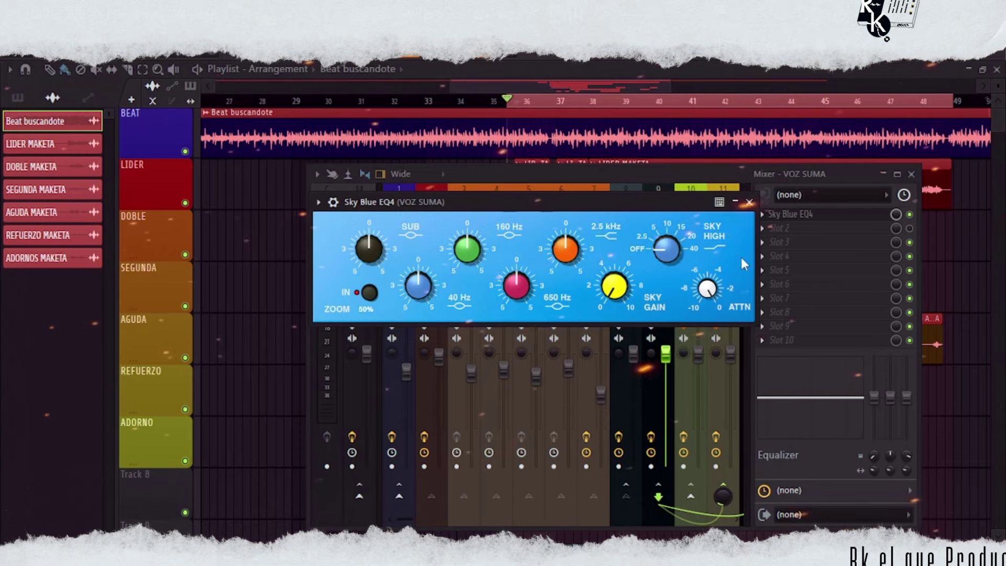
Step: Move the Sky Blue EQ4 window clear of the track names and mute switches in the mixer
{"action": "left_click_drag", "start_coordinate": [605, 209], "coordinate": [632, 340]}
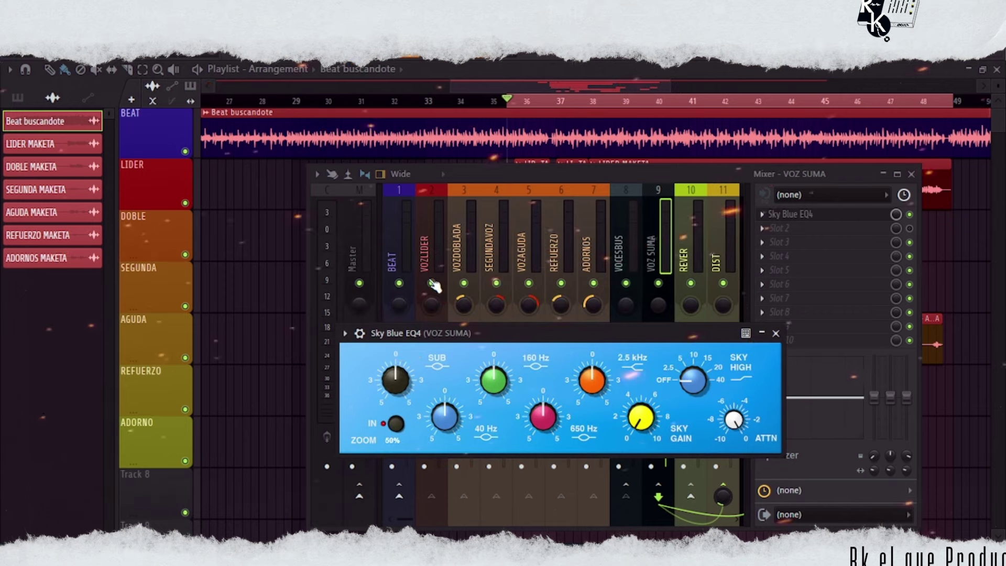
Step: On Sky Blue EQ4, slightly boost 40 Hz, 160 Hz and 2.5 kHz, slightly cut 650 Hz, set Sky High to 10 and Sky Gain to about 6
{"action": "left_click_drag", "start_coordinate": [544, 332], "coordinate": [517, 220]}
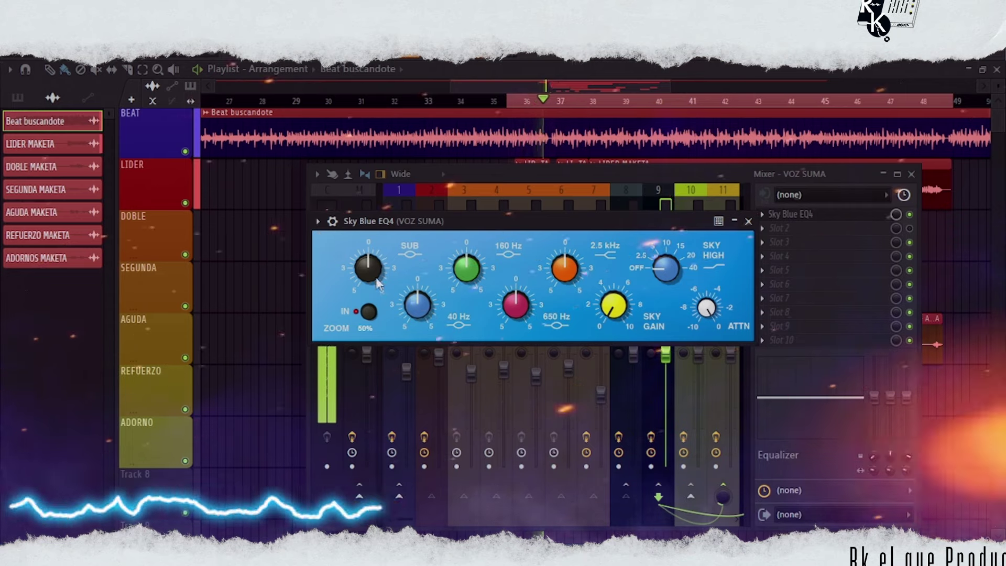
{"action": "left_click_drag", "start_coordinate": [373, 262], "coordinate": [371, 286]}
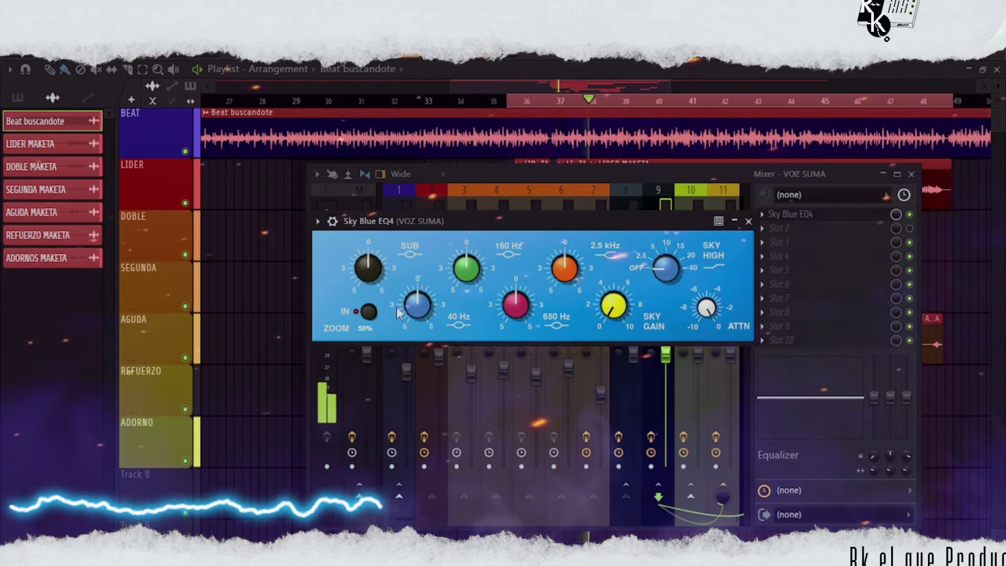
{"action": "left_click_drag", "start_coordinate": [422, 307], "coordinate": [426, 282]}
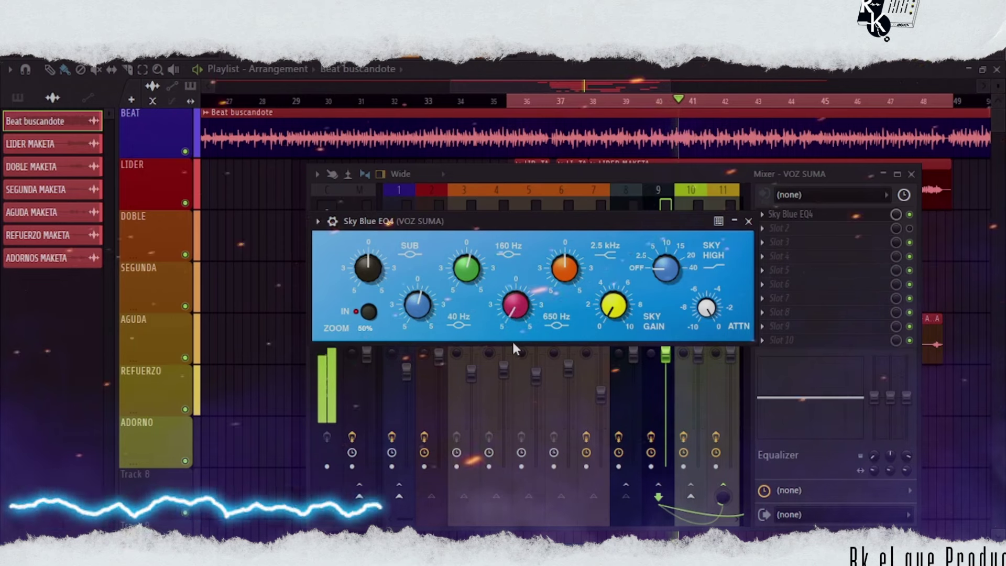
{"action": "mouse_move", "coordinate": [511, 317]}
{"action": "left_mouse_down"}
{"action": "mouse_move", "coordinate": [512, 277]}
{"action": "mouse_move", "coordinate": [513, 306]}
{"action": "left_mouse_up"}
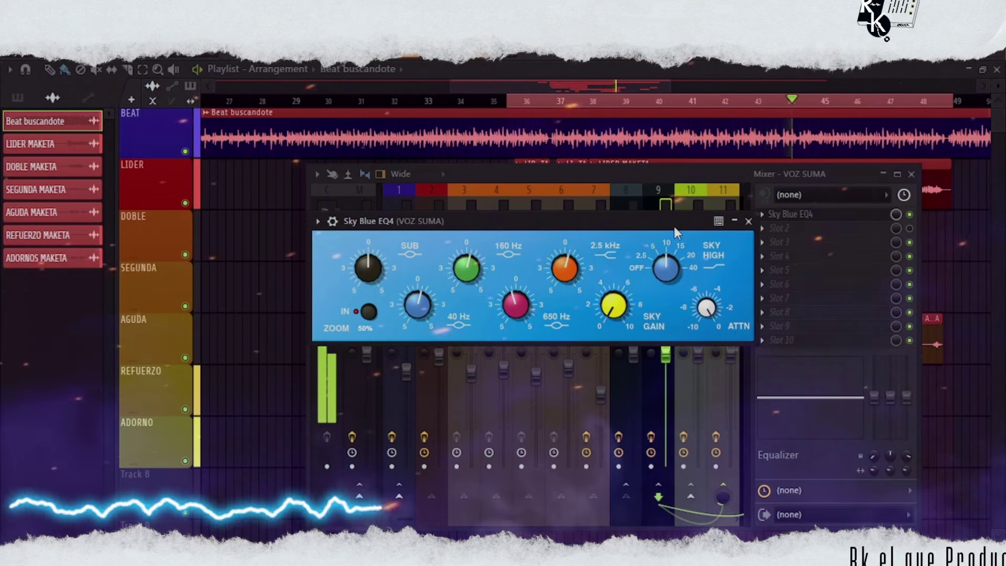
{"action": "left_click_drag", "start_coordinate": [614, 304], "coordinate": [616, 265]}
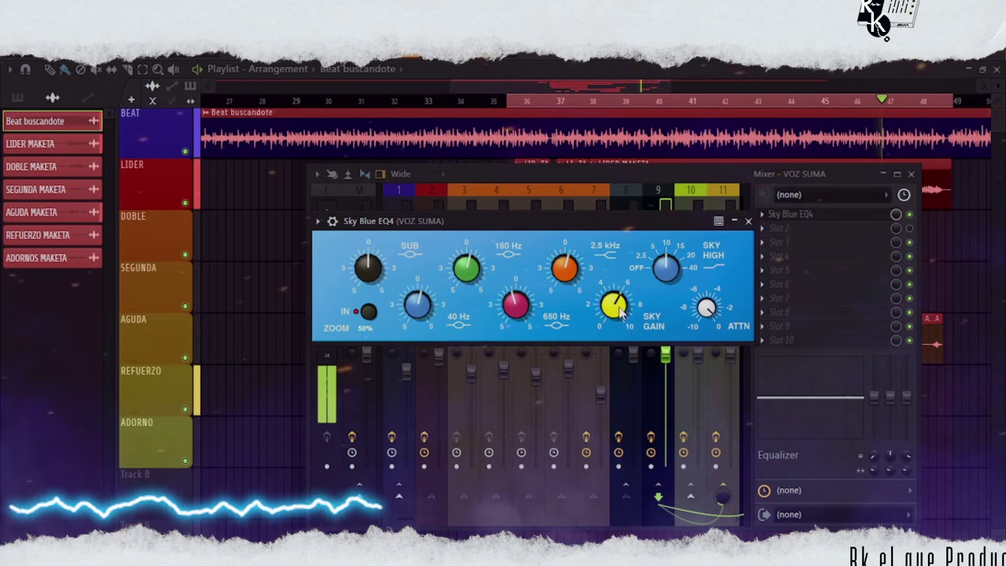
Step: Compare the summed vocal with Sky Blue EQ4 disabled and re-enabled through its wrapper settings, and hide those settings again
{"action": "left_click_drag", "start_coordinate": [616, 227], "coordinate": [627, 228]}
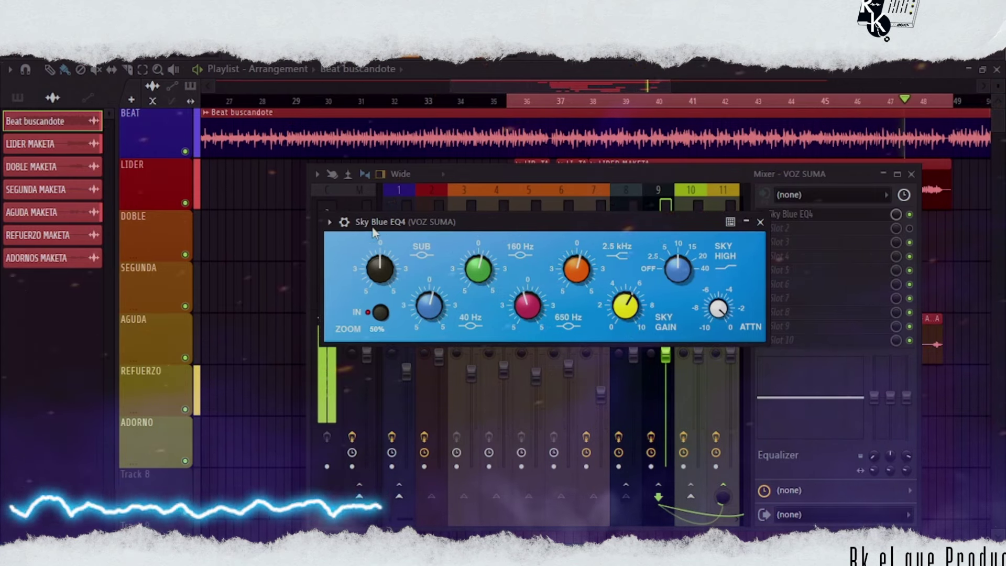
{"action": "left_click", "coordinate": [344, 222]}
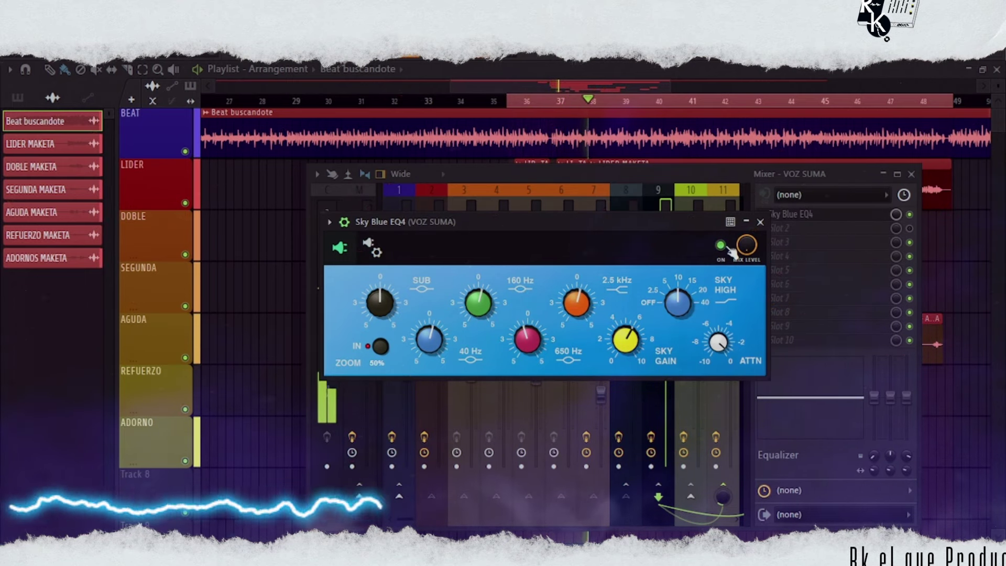
{"action": "left_click", "coordinate": [726, 247]}
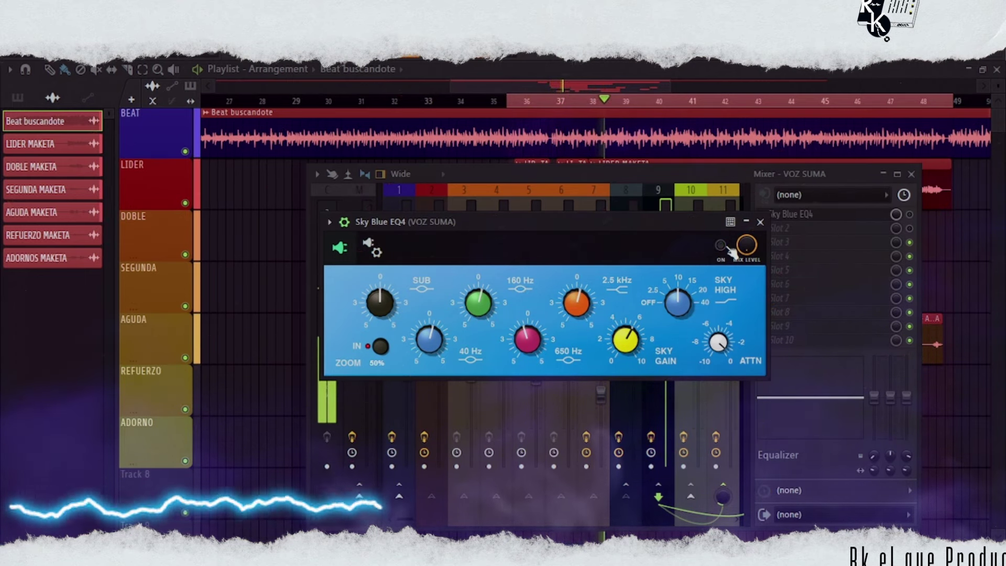
{"action": "left_click", "coordinate": [726, 247]}
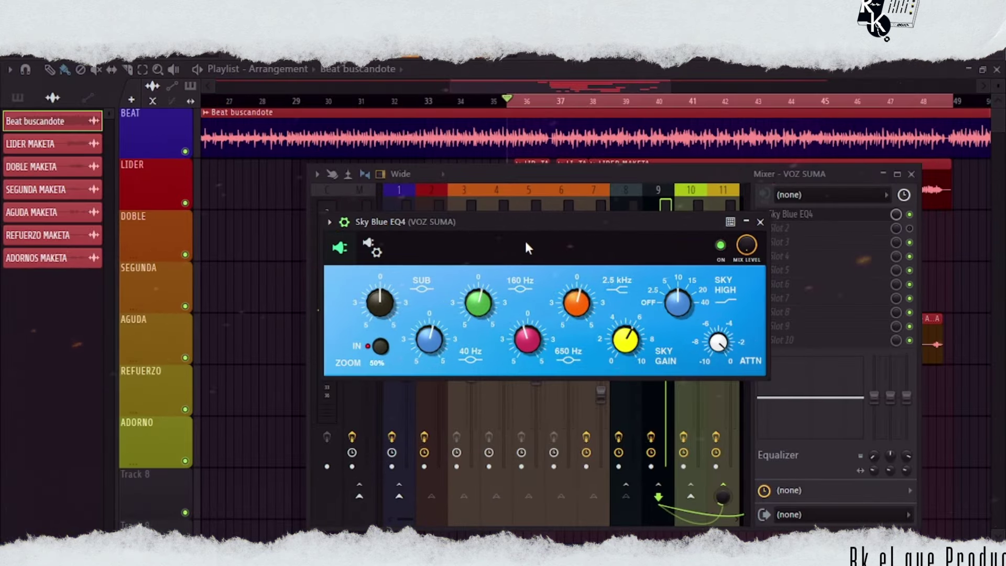
{"action": "left_click", "coordinate": [345, 222]}
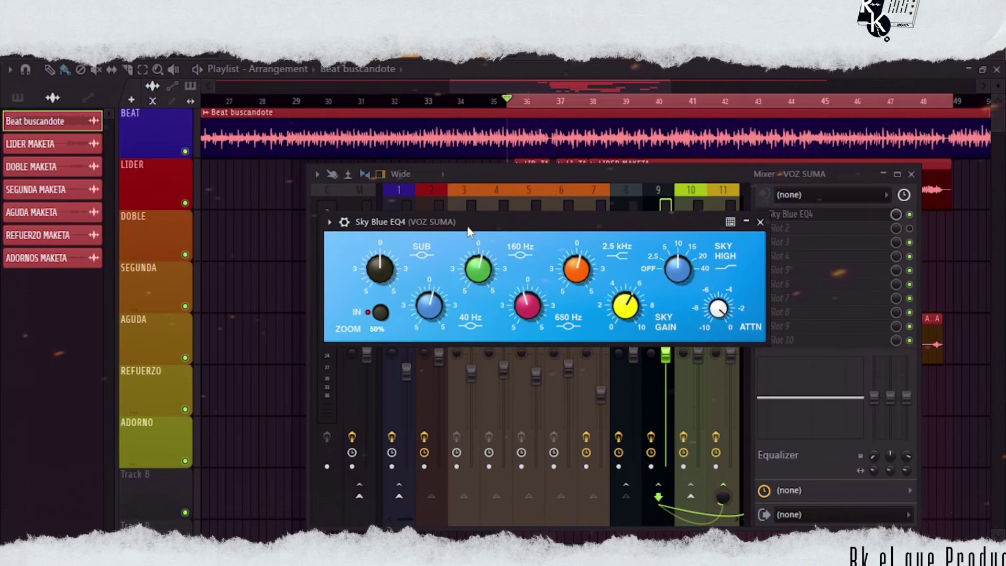
Step: Reposition the Sky Blue EQ4 window over the mixer and switch its IN control off and back on
{"action": "left_click_drag", "start_coordinate": [467, 233], "coordinate": [443, 220]}
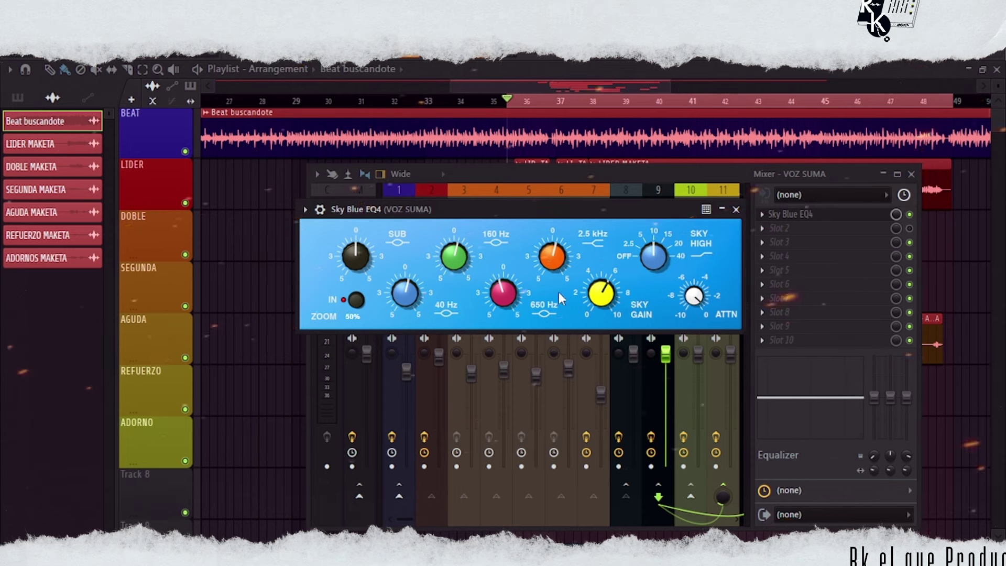
{"action": "left_click_drag", "start_coordinate": [489, 215], "coordinate": [539, 206]}
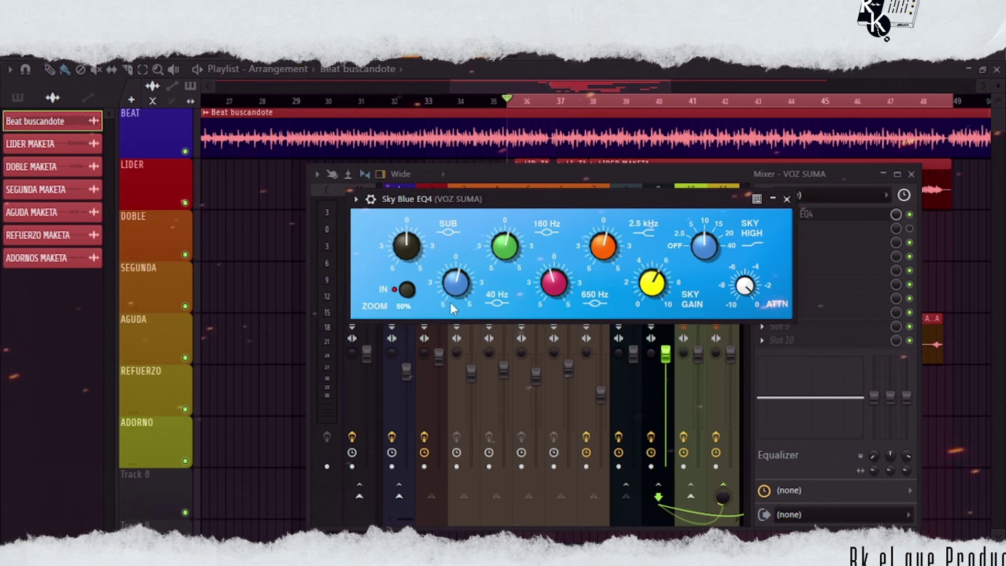
{"action": "left_click", "coordinate": [406, 290]}
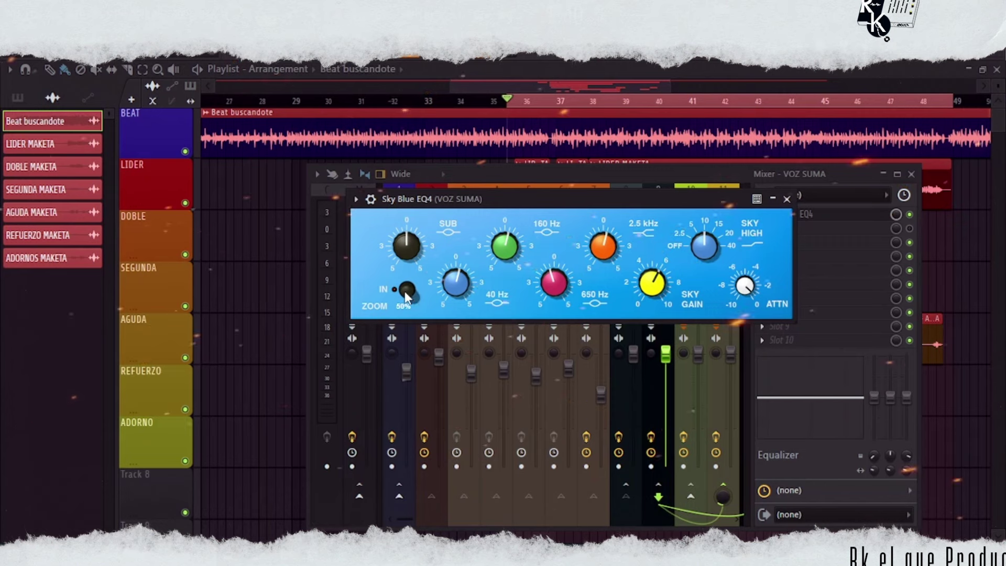
{"action": "left_click", "coordinate": [407, 291]}
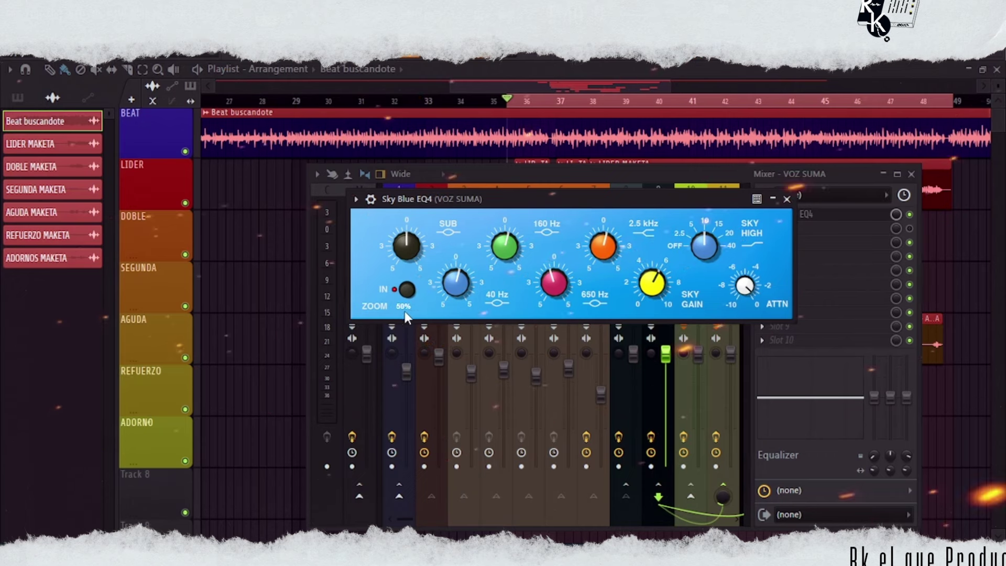
Step: Enlarge the Sky Blue EQ4 interface to 75% and up to 100% zoom, repositioning its window to keep all controls visible
{"action": "left_click", "coordinate": [410, 306]}
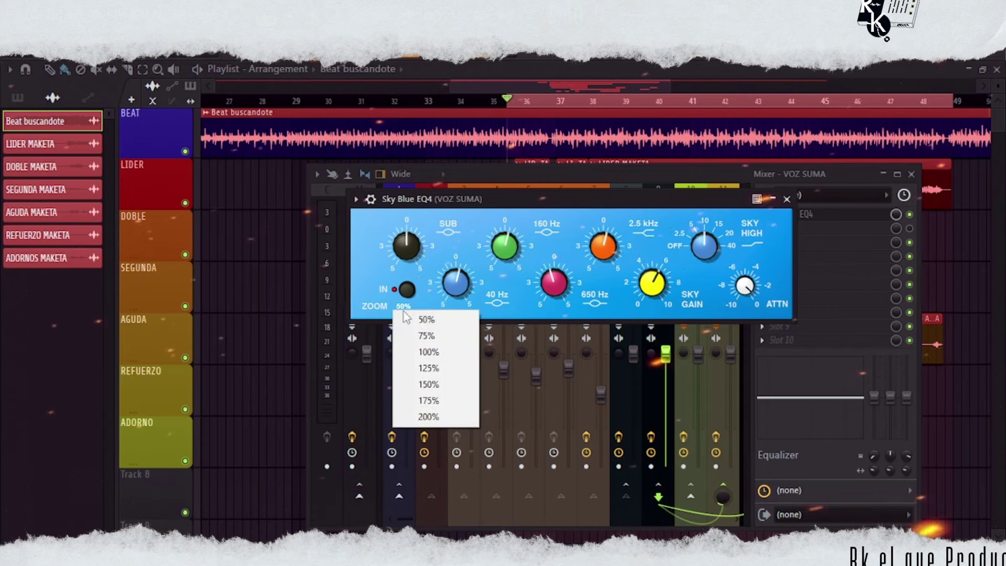
{"action": "left_click", "coordinate": [427, 336]}
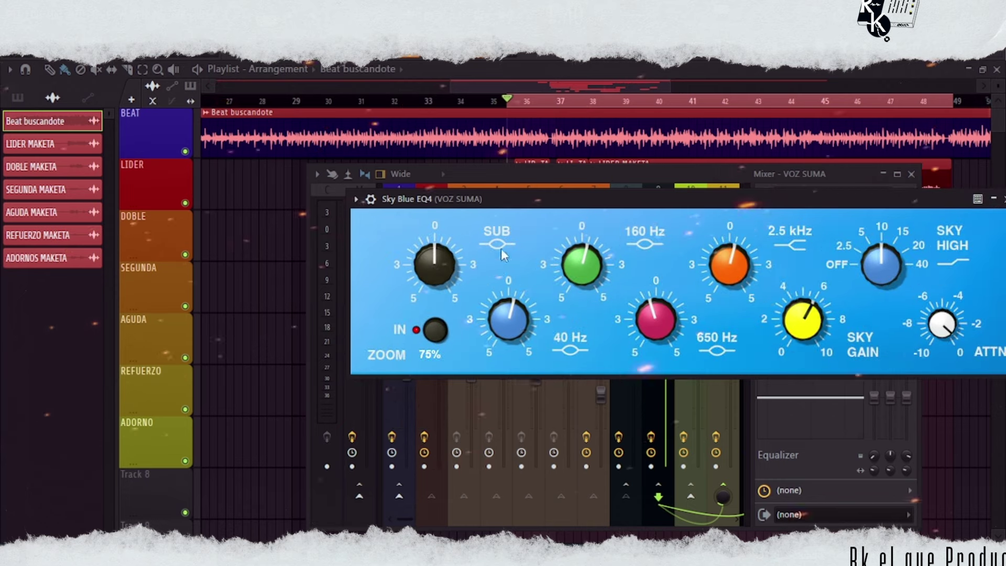
{"action": "left_click_drag", "start_coordinate": [512, 206], "coordinate": [404, 182]}
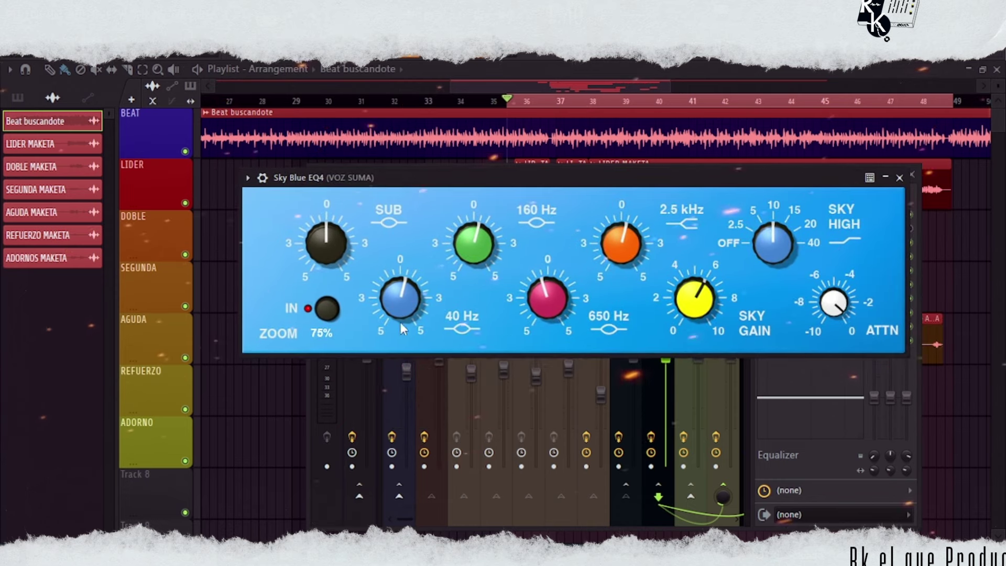
{"action": "left_click", "coordinate": [320, 335]}
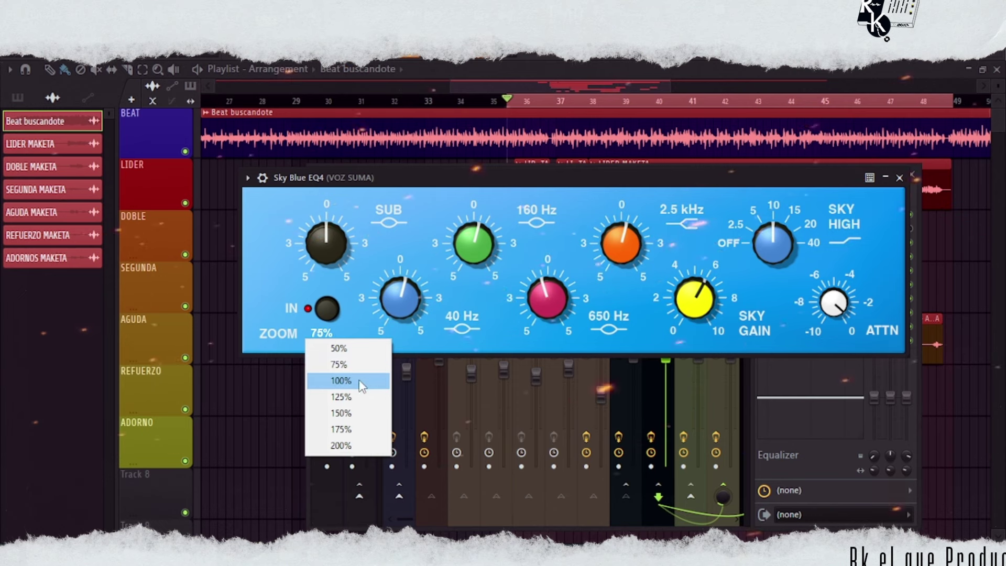
{"action": "left_click", "coordinate": [341, 381]}
{"action": "left_click_drag", "start_coordinate": [502, 176], "coordinate": [361, 177]}
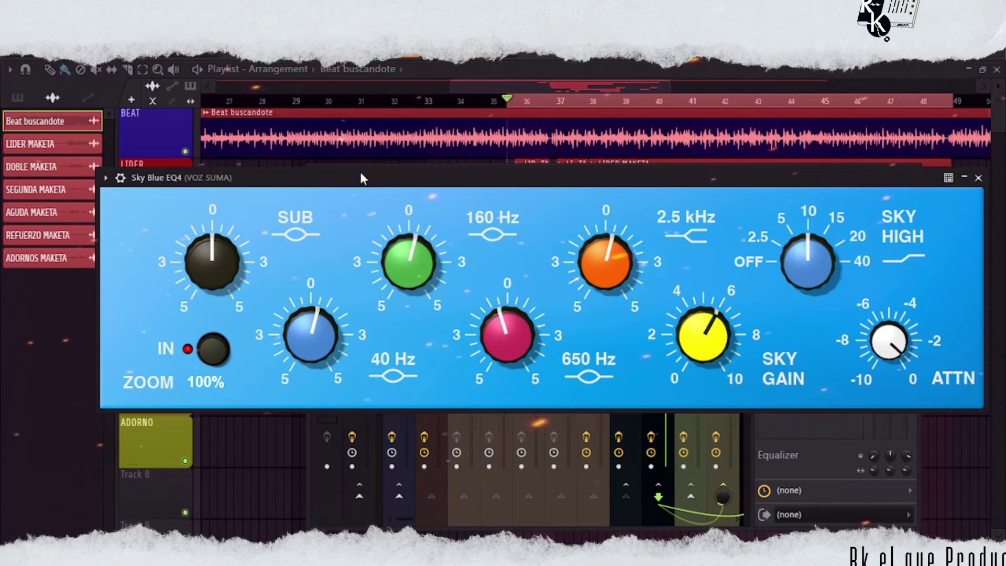
{"action": "left_click_drag", "start_coordinate": [360, 172], "coordinate": [322, 141]}
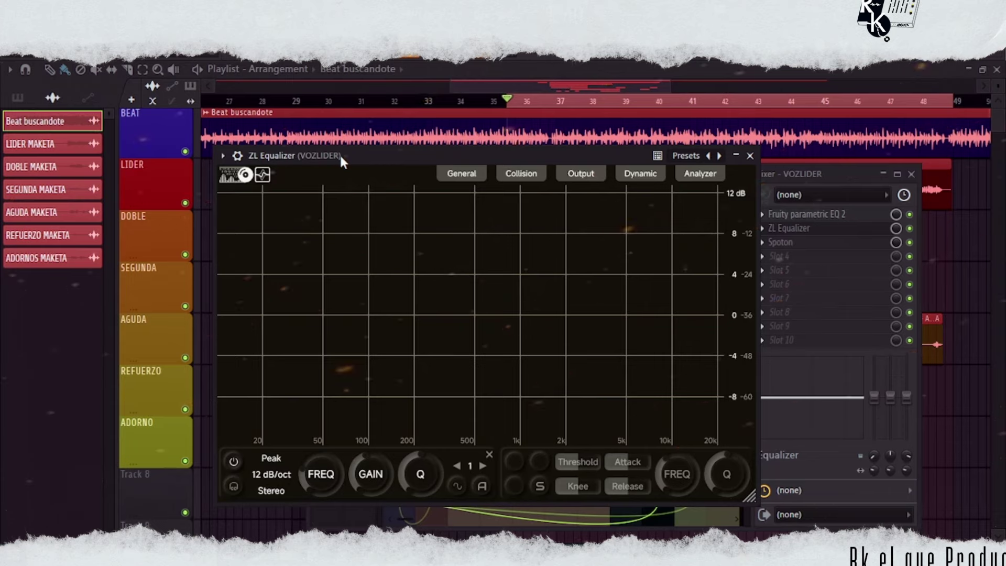
{"action": "left_click_drag", "start_coordinate": [342, 156], "coordinate": [365, 165]}
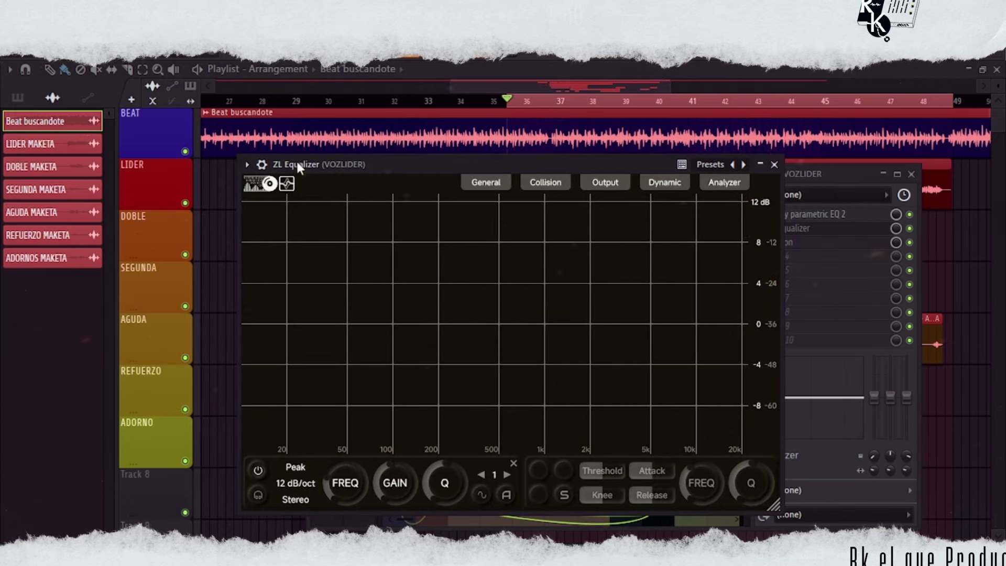
{"action": "mouse_move", "coordinate": [352, 164]}
{"action": "left_mouse_down"}
{"action": "mouse_move", "coordinate": [322, 163]}
{"action": "mouse_move", "coordinate": [343, 160]}
{"action": "left_mouse_up"}
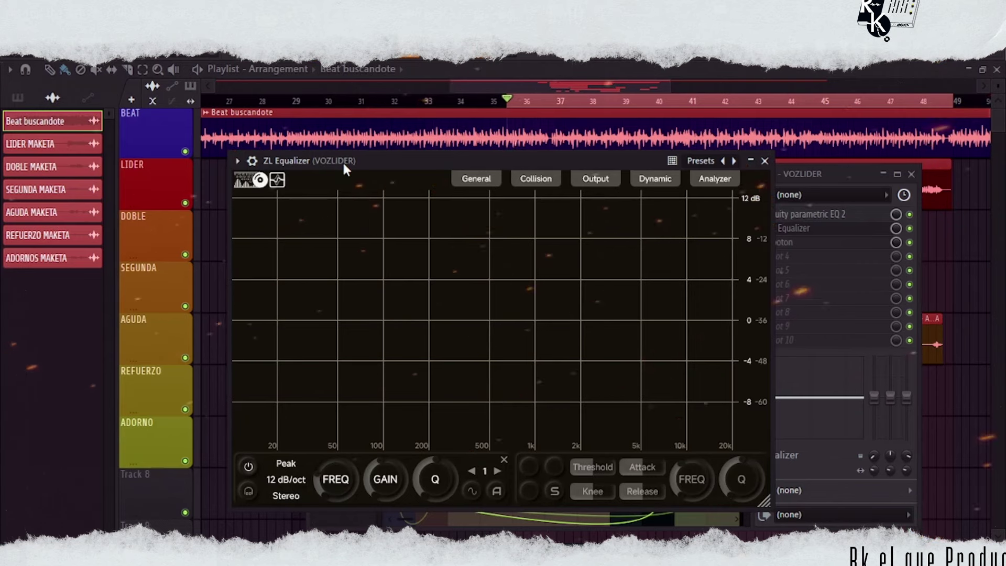
{"action": "left_click_drag", "start_coordinate": [344, 165], "coordinate": [363, 155]}
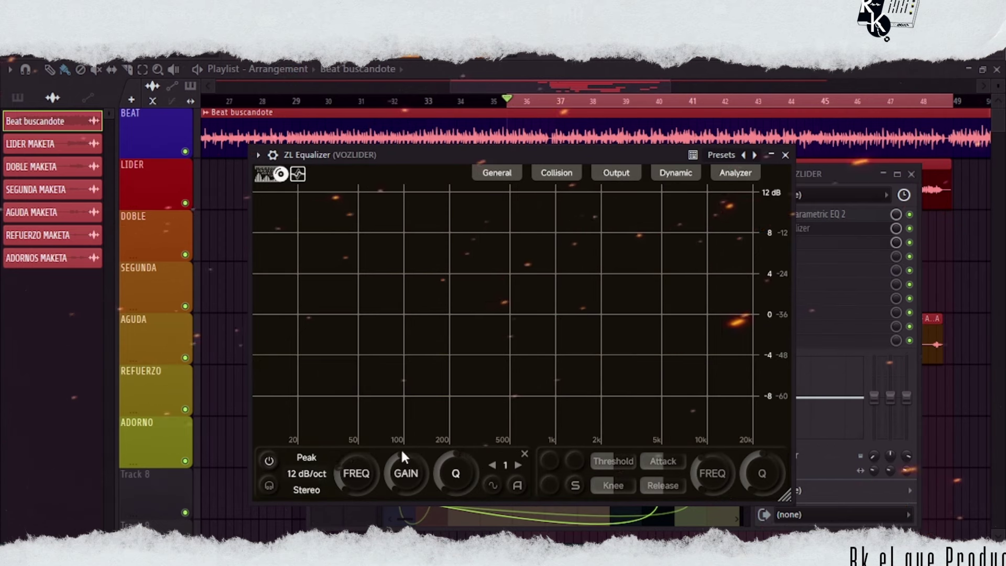
Step: Add a peak band in ZL Equalizer on the lead vocal at 17.9 Hz with about 1 dB of gain and a wide Q
{"action": "double_click", "coordinate": [359, 315]}
{"action": "left_click_drag", "start_coordinate": [360, 314], "coordinate": [380, 331]}
{"action": "scroll", "coordinate": [386, 282], "scroll_direction": "down", "scroll_amount": 2}
{"action": "scroll", "coordinate": [386, 282], "scroll_direction": "up", "scroll_amount": 4}
{"action": "mouse_move", "coordinate": [346, 485]}
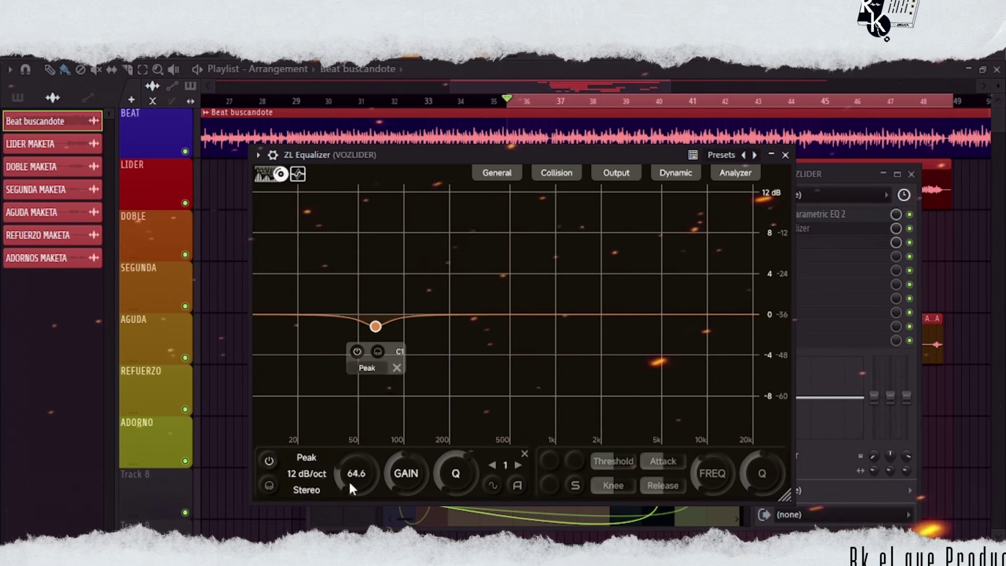
{"action": "left_click_drag", "start_coordinate": [339, 476], "coordinate": [431, 460]}
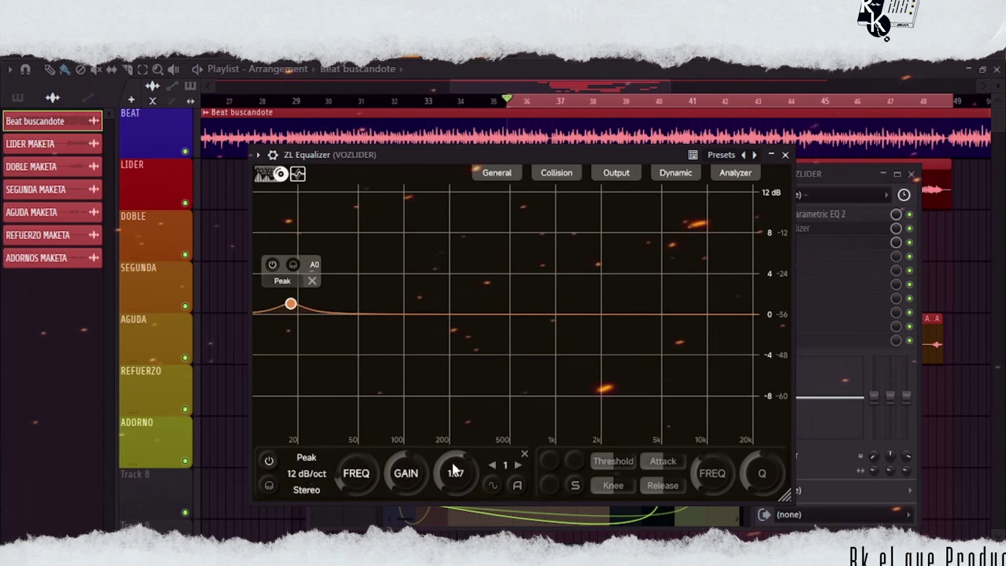
{"action": "left_click_drag", "start_coordinate": [452, 463], "coordinate": [455, 436]}
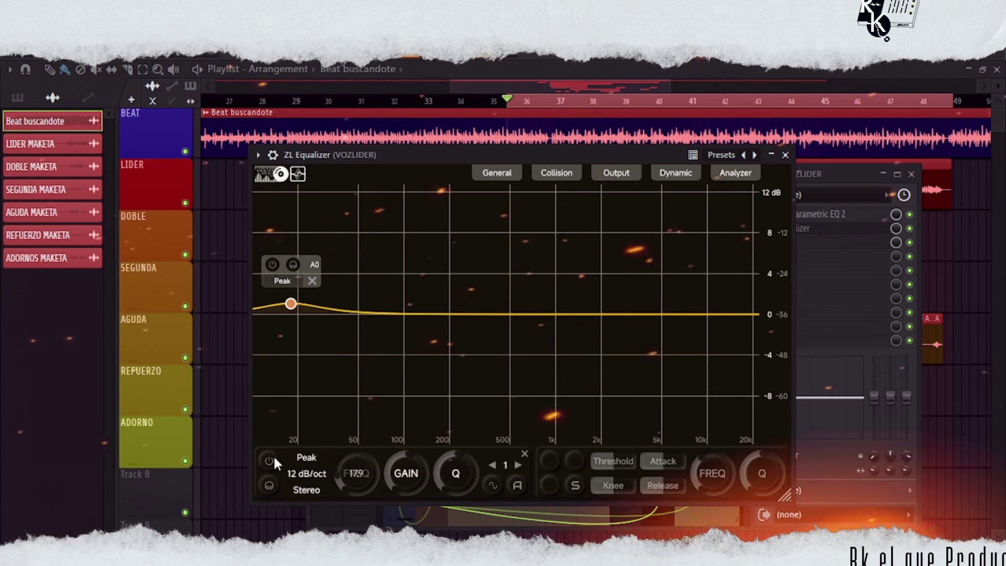
Step: Solo the peak band, raise it to about 4.5 dB near 100 Hz, try a wide Q before narrowing it, and turn solo off
{"action": "left_click", "coordinate": [270, 486]}
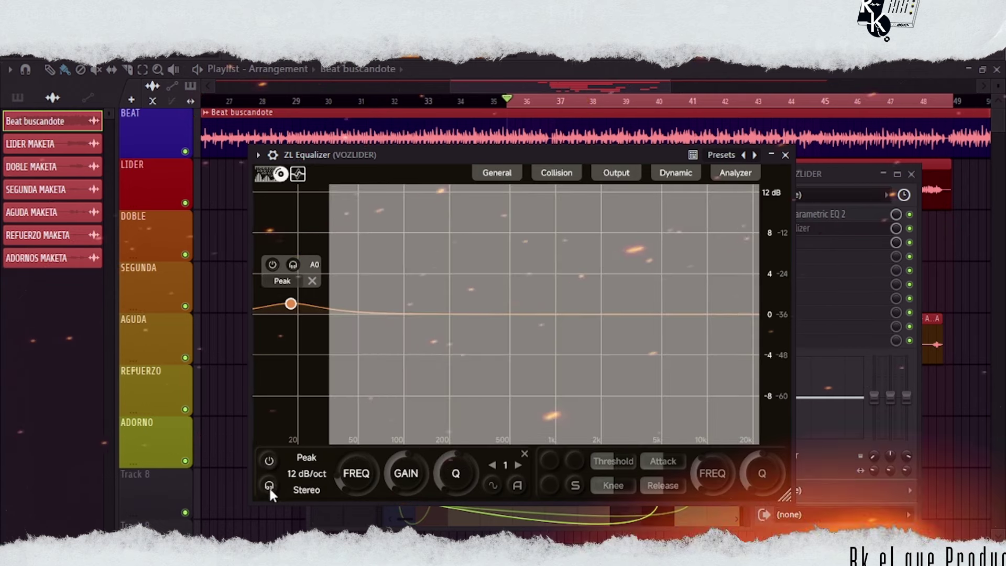
{"action": "left_click_drag", "start_coordinate": [291, 306], "coordinate": [405, 269]}
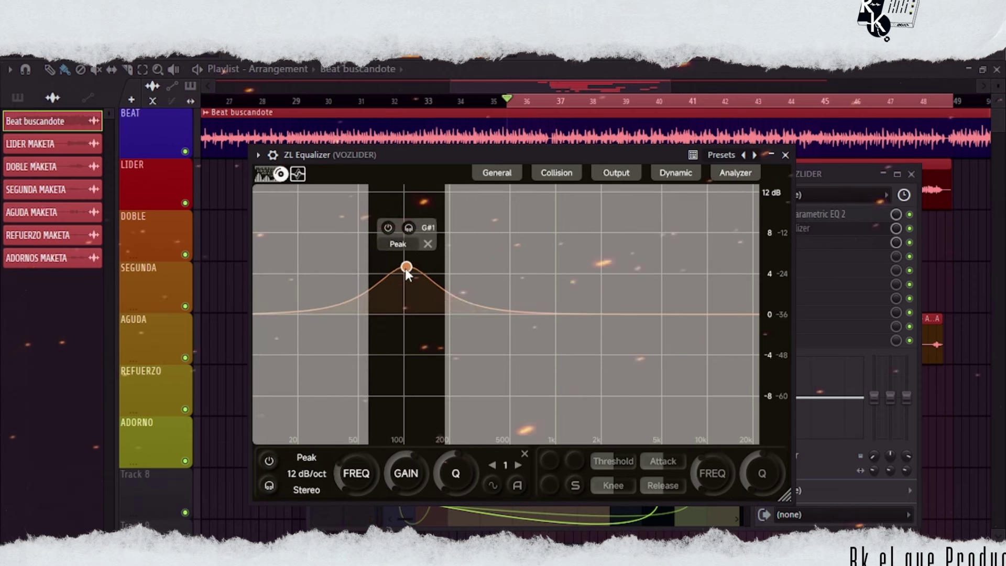
{"action": "scroll", "coordinate": [405, 269], "scroll_direction": "down", "scroll_amount": 3}
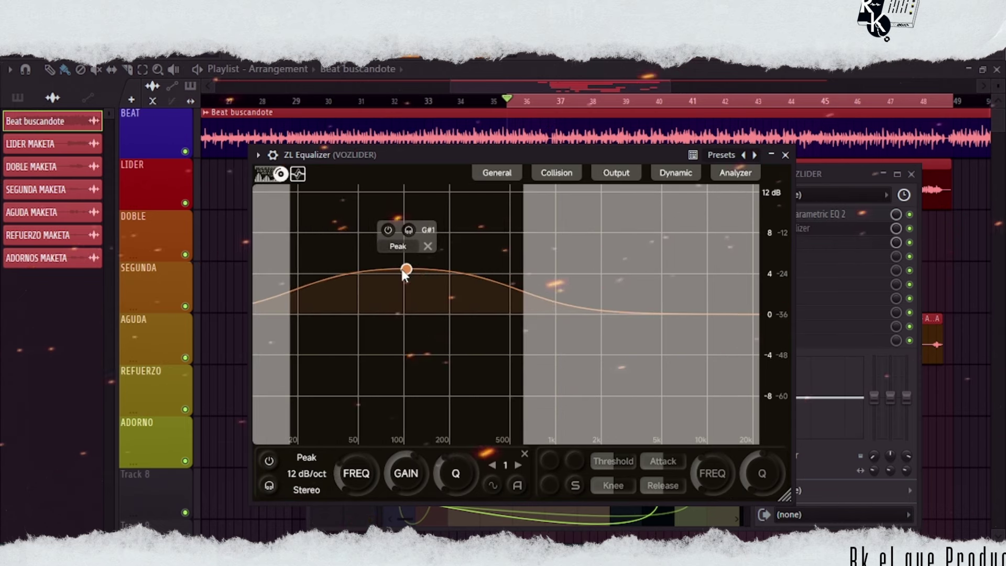
{"action": "scroll", "coordinate": [392, 270], "scroll_direction": "up", "scroll_amount": 5}
{"action": "scroll", "coordinate": [394, 271], "scroll_direction": "up", "scroll_amount": 2}
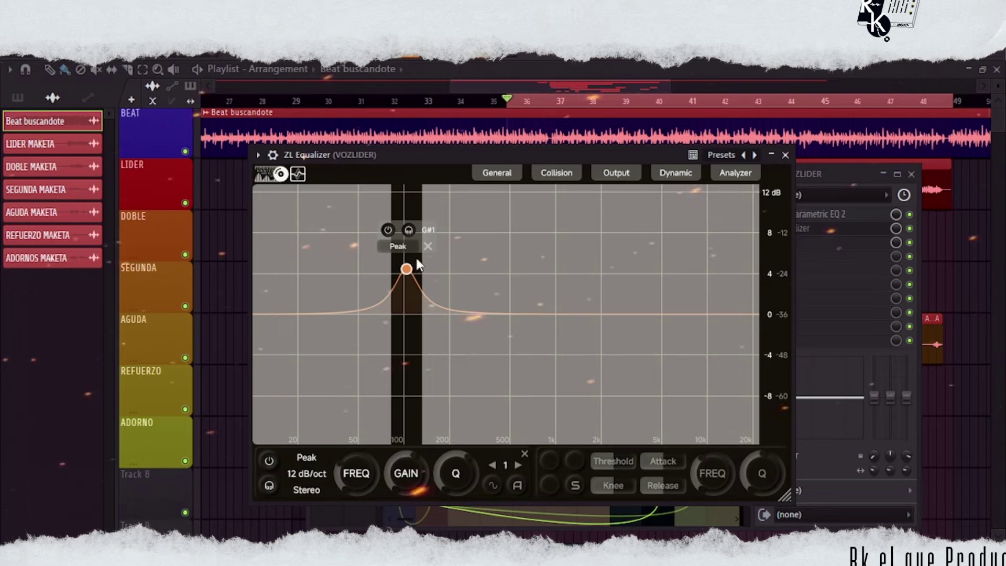
{"action": "left_click", "coordinate": [411, 235]}
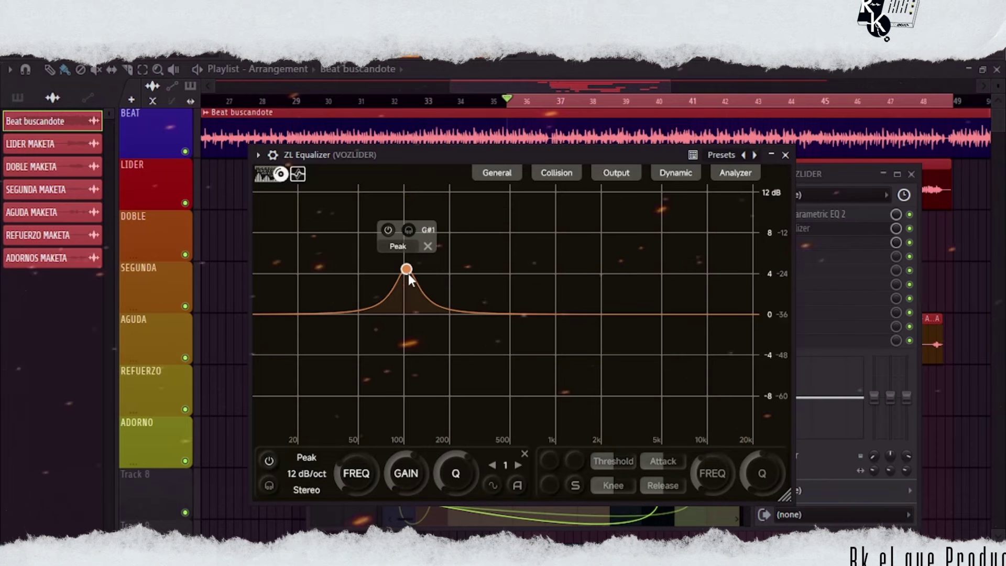
Step: Change the band's filter type from Peak to Tilt Shelf and move it to just below 500 Hz
{"action": "mouse_move", "coordinate": [408, 274]}
{"action": "left_mouse_down"}
{"action": "mouse_move", "coordinate": [394, 292]}
{"action": "mouse_move", "coordinate": [397, 283]}
{"action": "left_mouse_up"}
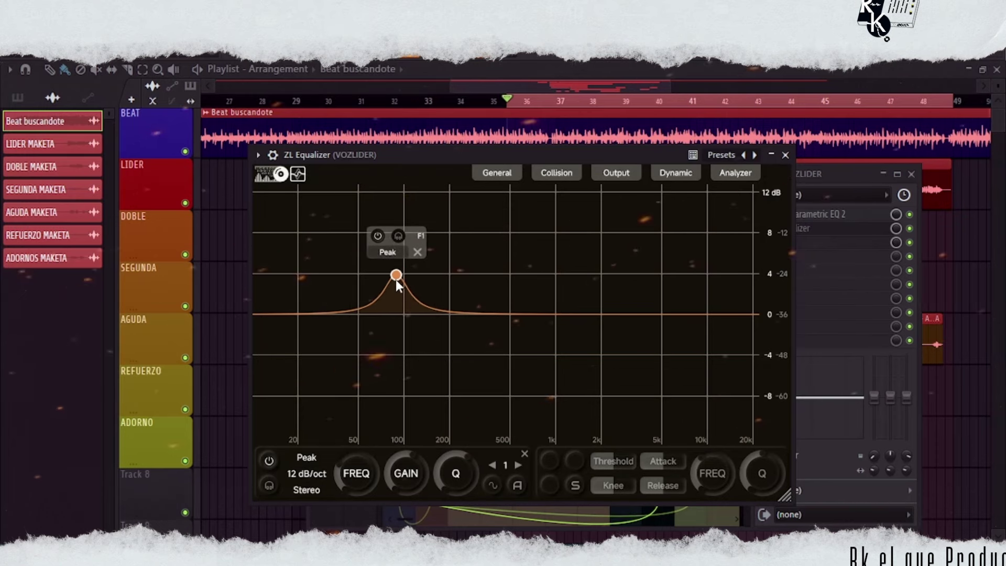
{"action": "left_click", "coordinate": [391, 252]}
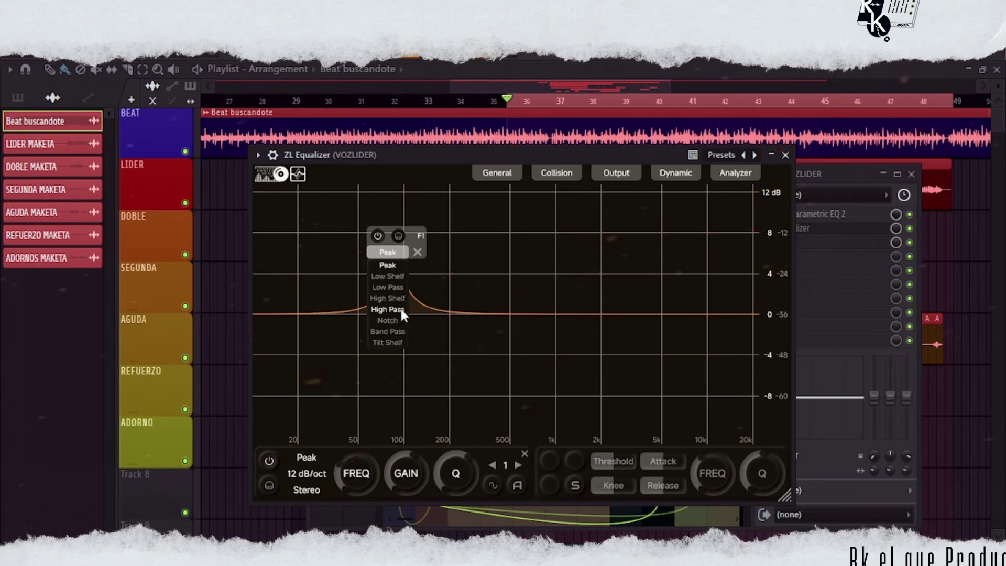
{"action": "left_click", "coordinate": [392, 341]}
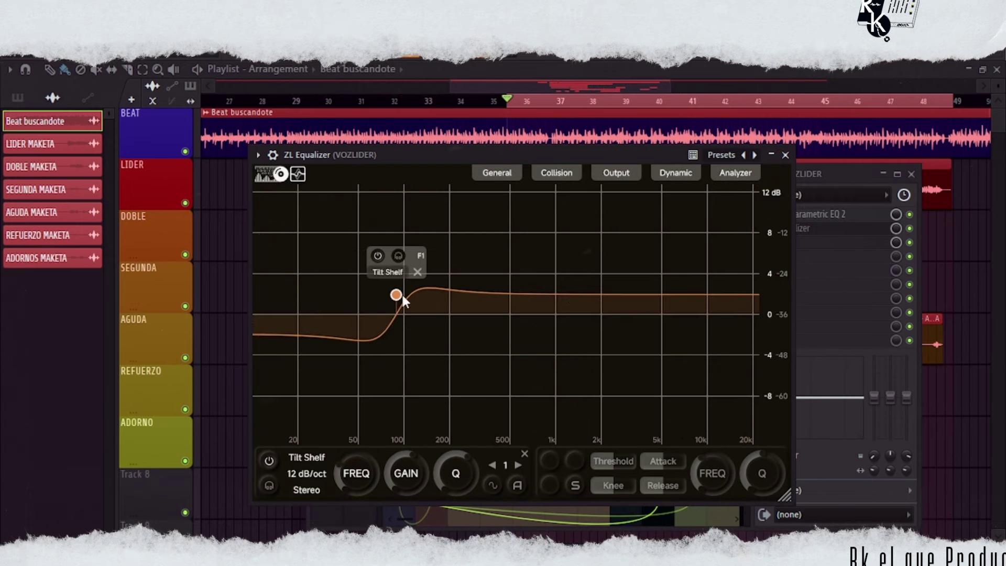
{"action": "left_click_drag", "start_coordinate": [403, 297], "coordinate": [500, 297]}
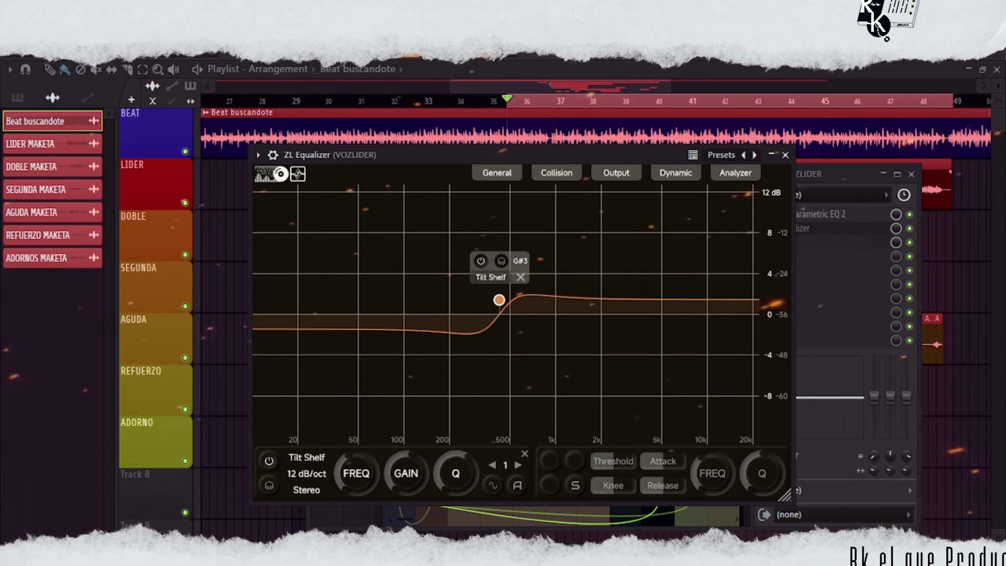
Step: Delete the tilt shelf band and, during playback, add a low shelf near 150 Hz with about 2.7 dB of cut
{"action": "left_click", "coordinate": [521, 277]}
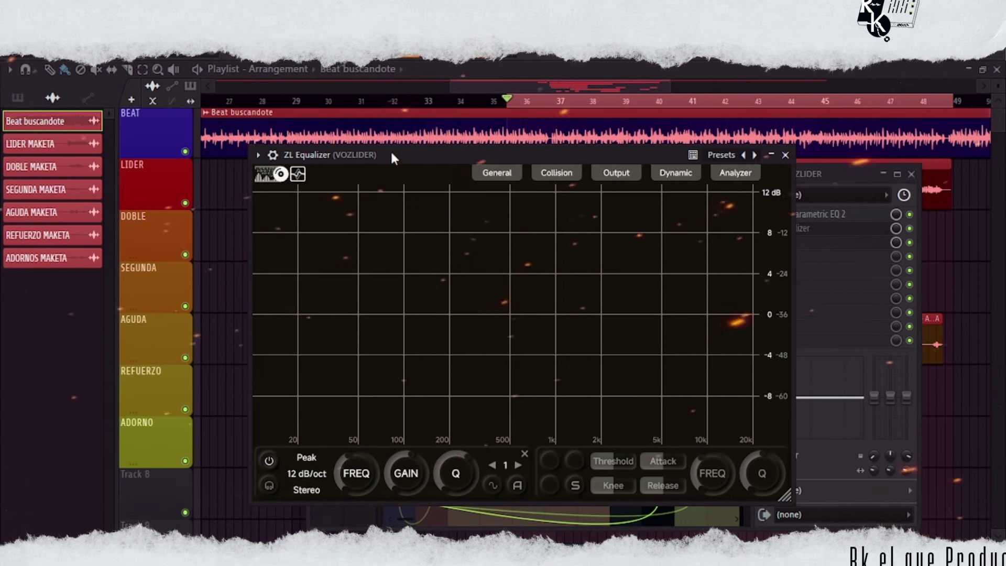
{"action": "left_click_drag", "start_coordinate": [391, 152], "coordinate": [362, 145]}
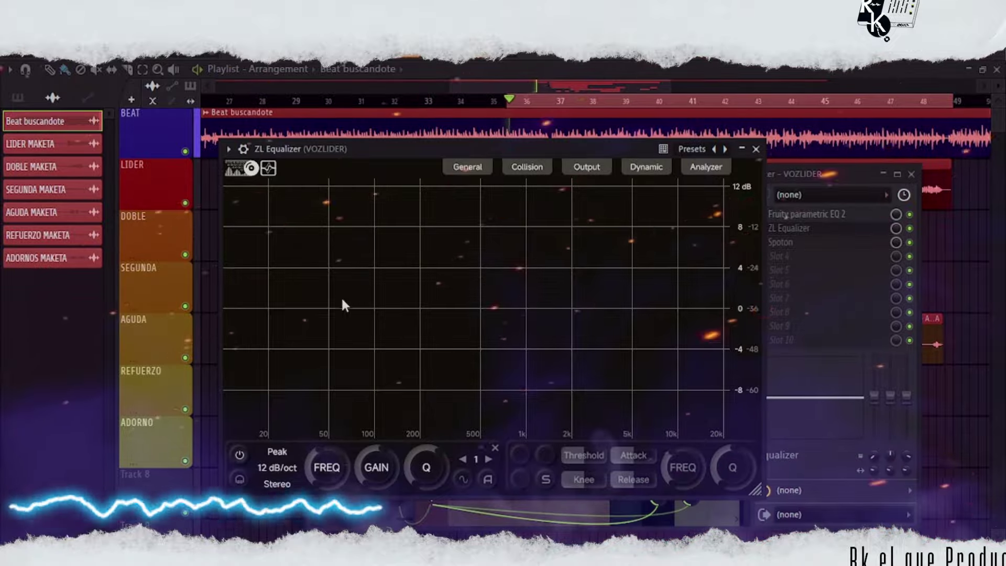
{"action": "key", "text": "space"}
{"action": "double_click", "coordinate": [296, 330]}
{"action": "left_click_drag", "start_coordinate": [296, 330], "coordinate": [400, 336]}
{"action": "double_click", "coordinate": [656, 305]}
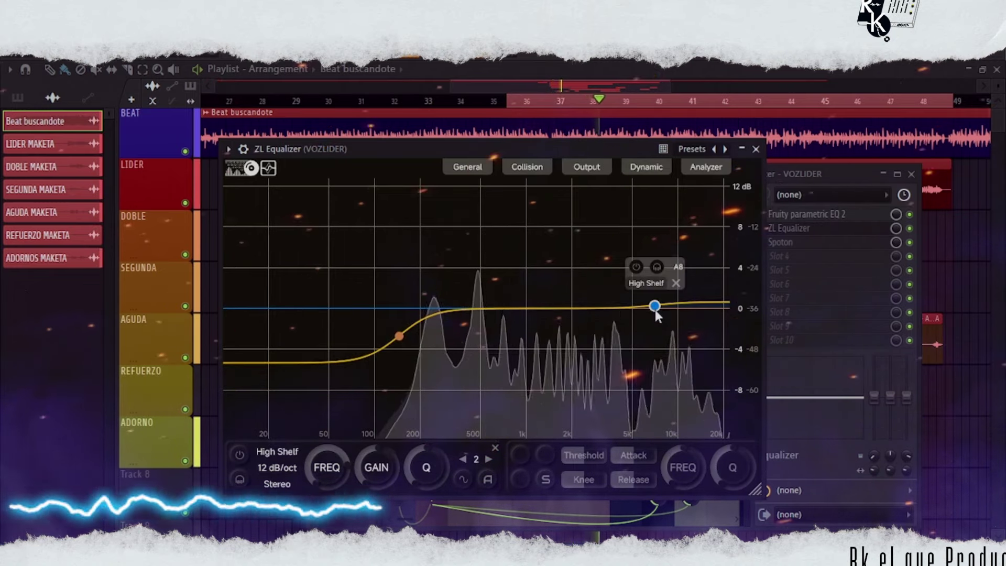
{"action": "left_click_drag", "start_coordinate": [655, 306], "coordinate": [680, 299]}
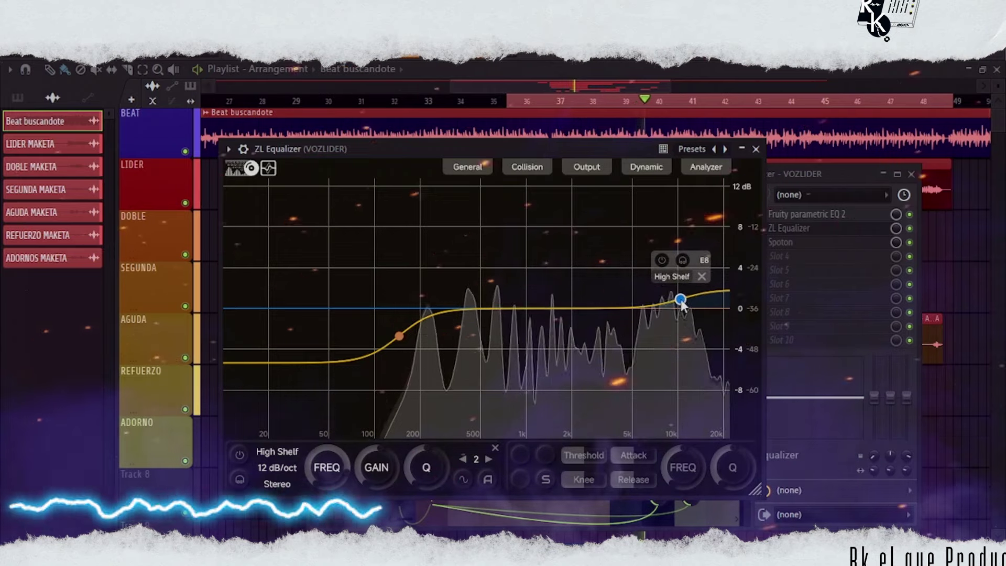
{"action": "key", "text": "Delete"}
Step: Add a peak band near 6 kHz with about 1.6 dB of cut and a narrowed Q
{"action": "double_click", "coordinate": [577, 306]}
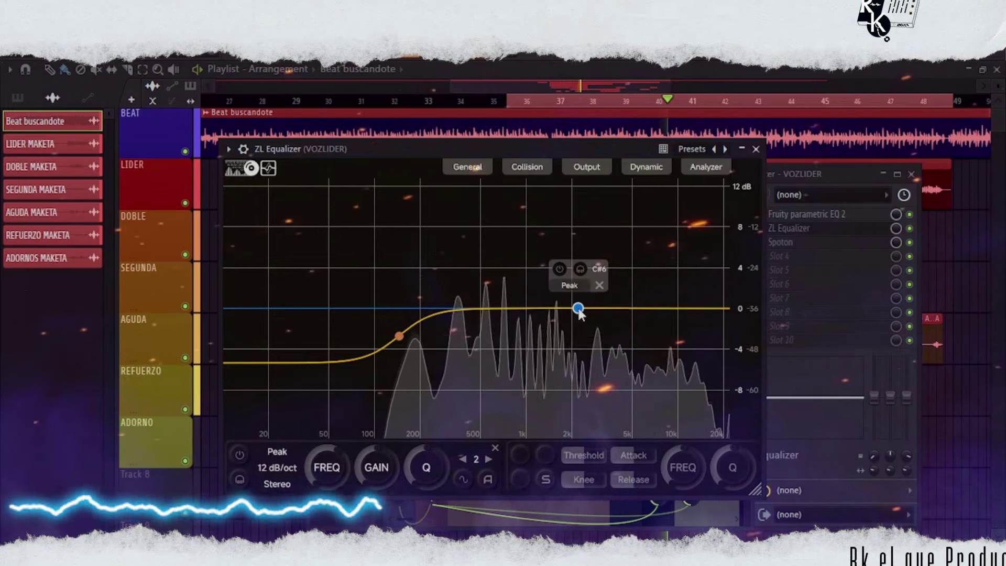
{"action": "left_click_drag", "start_coordinate": [578, 307], "coordinate": [647, 325]}
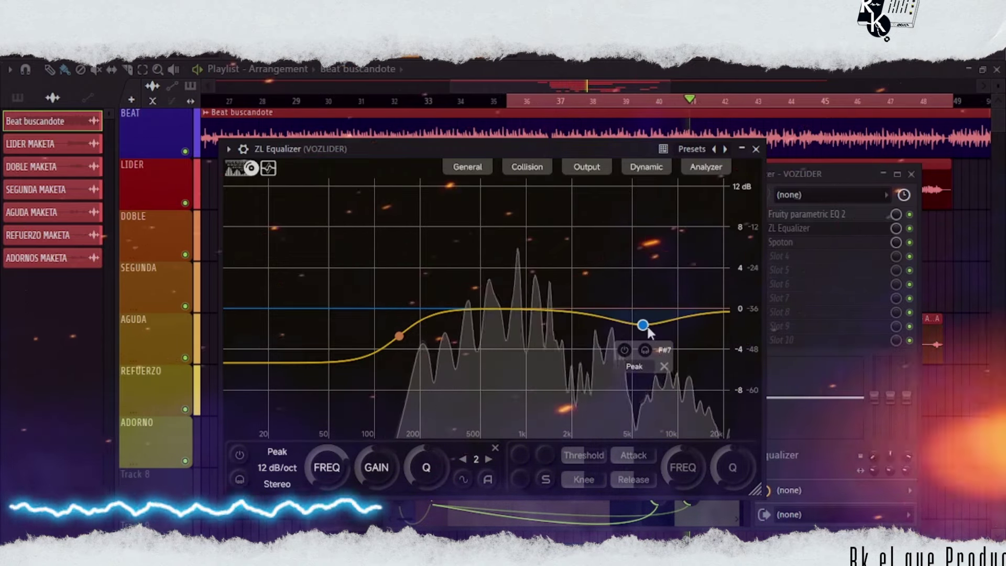
Step: Make the peak band dynamic, lower its dynamic target gain to about -4 dB, and adjust its threshold
{"action": "left_click", "coordinate": [521, 454]}
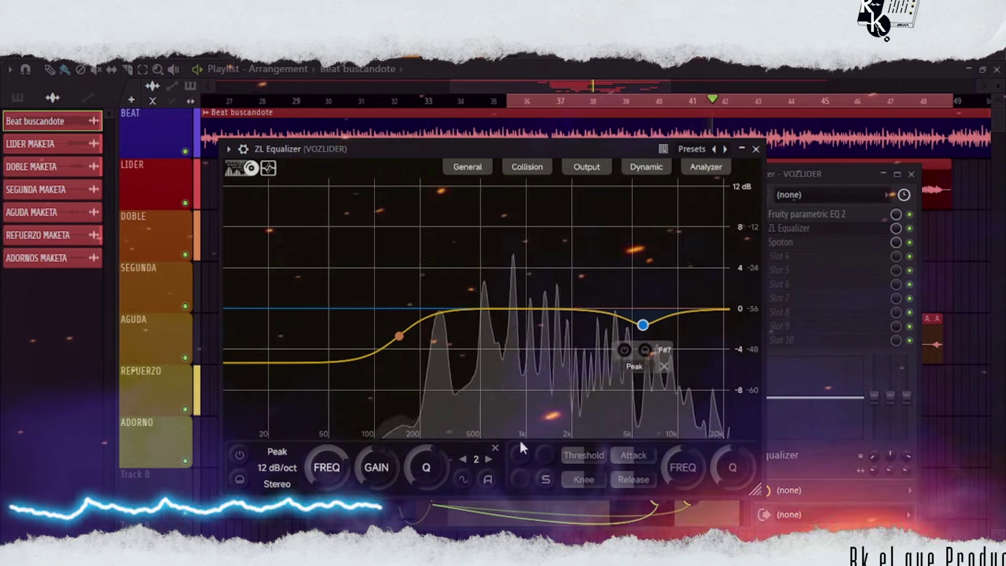
{"action": "mouse_move", "coordinate": [581, 451]}
{"action": "left_mouse_down"}
{"action": "mouse_move", "coordinate": [640, 461]}
{"action": "mouse_move", "coordinate": [588, 455]}
{"action": "left_mouse_up"}
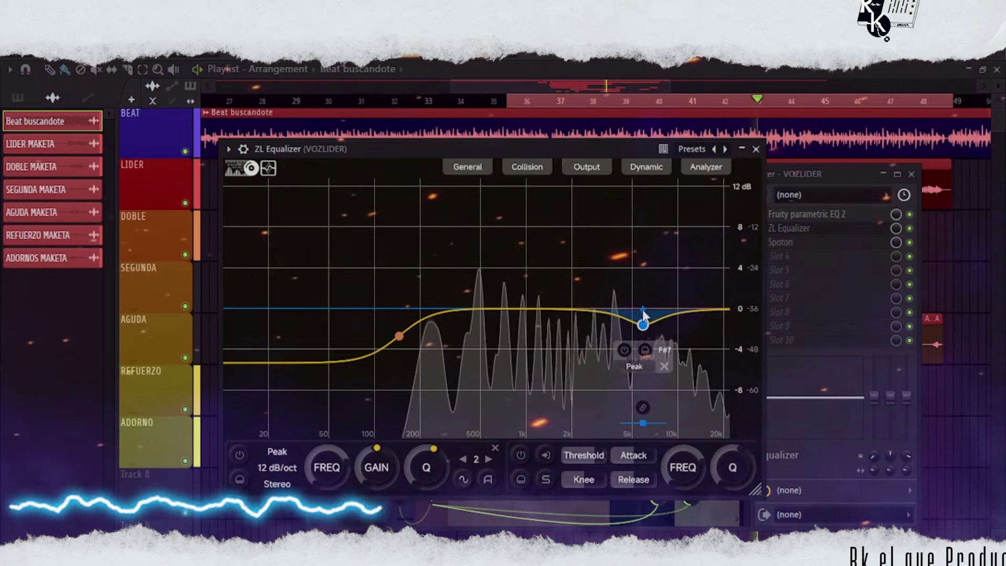
{"action": "left_click_drag", "start_coordinate": [643, 310], "coordinate": [640, 348]}
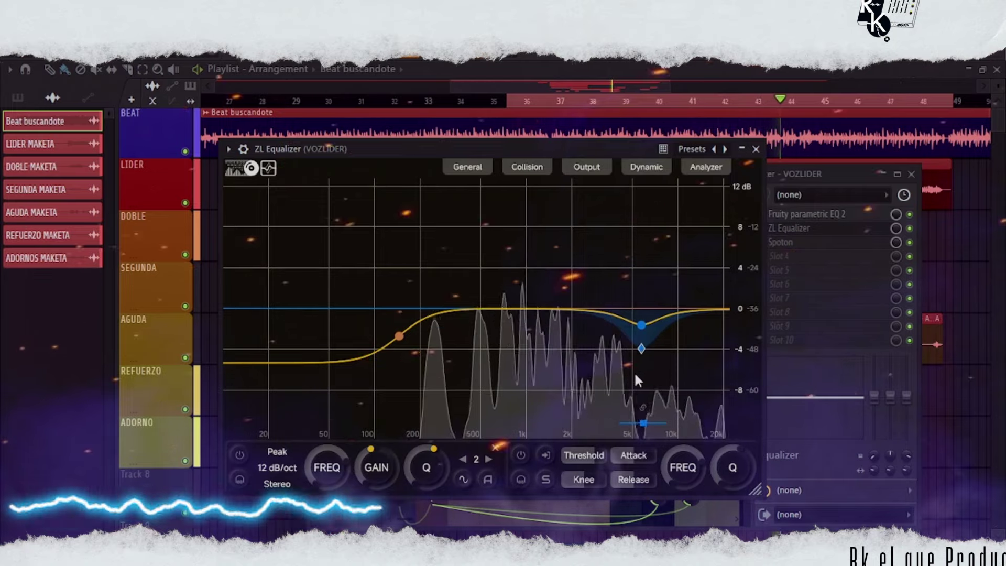
{"action": "left_click_drag", "start_coordinate": [583, 457], "coordinate": [577, 451]}
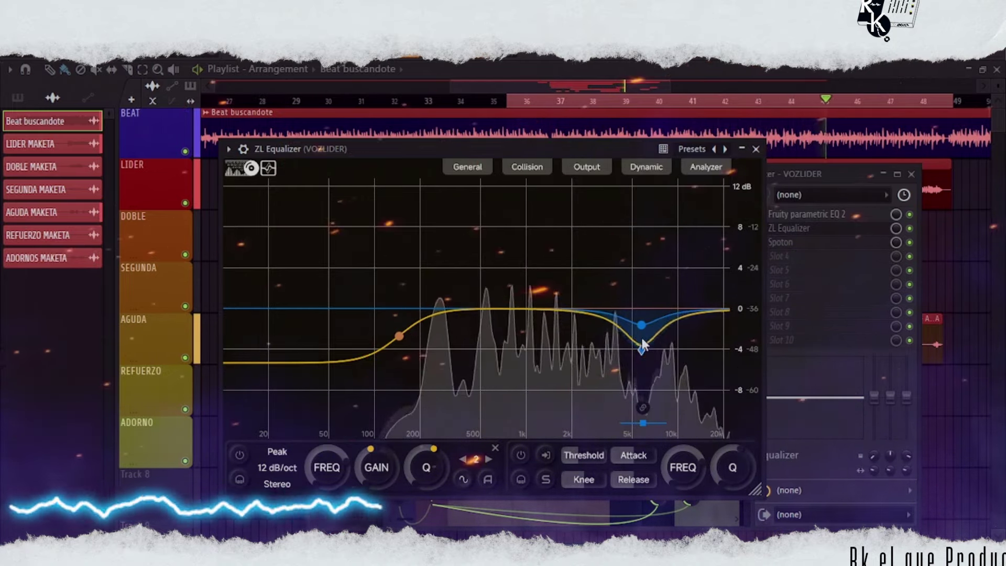
Step: Audition the dynamic peak band in solo, moving it to about 6.3 kHz, and turn solo off
{"action": "left_click_drag", "start_coordinate": [642, 325], "coordinate": [654, 326]}
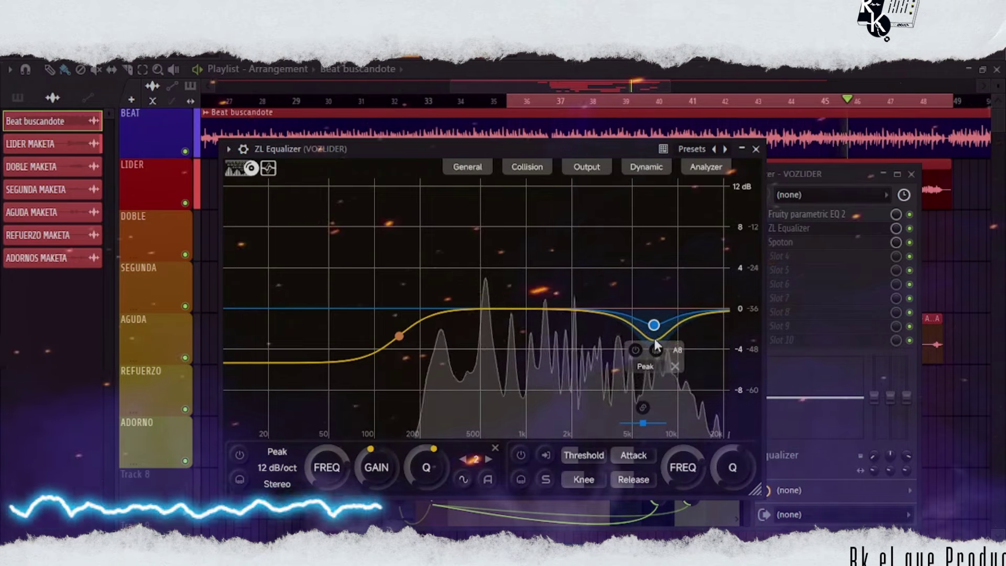
{"action": "left_click", "coordinate": [656, 350]}
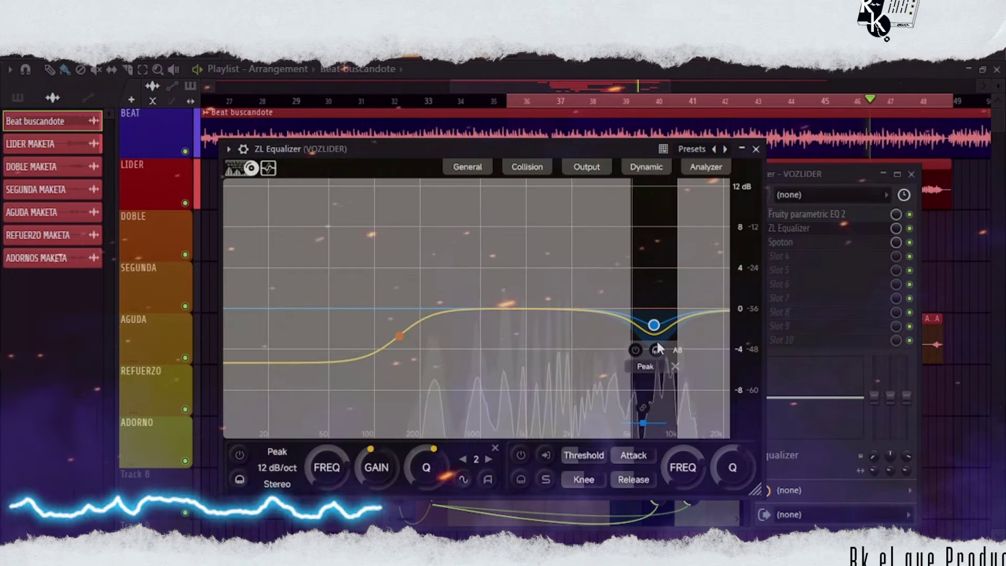
{"action": "left_click_drag", "start_coordinate": [655, 334], "coordinate": [650, 332]}
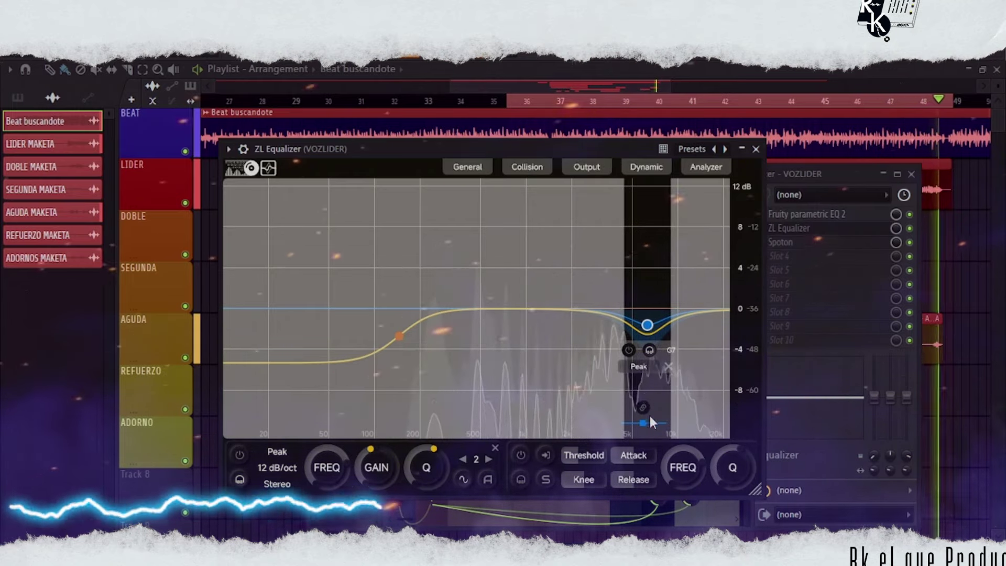
{"action": "left_click", "coordinate": [650, 350]}
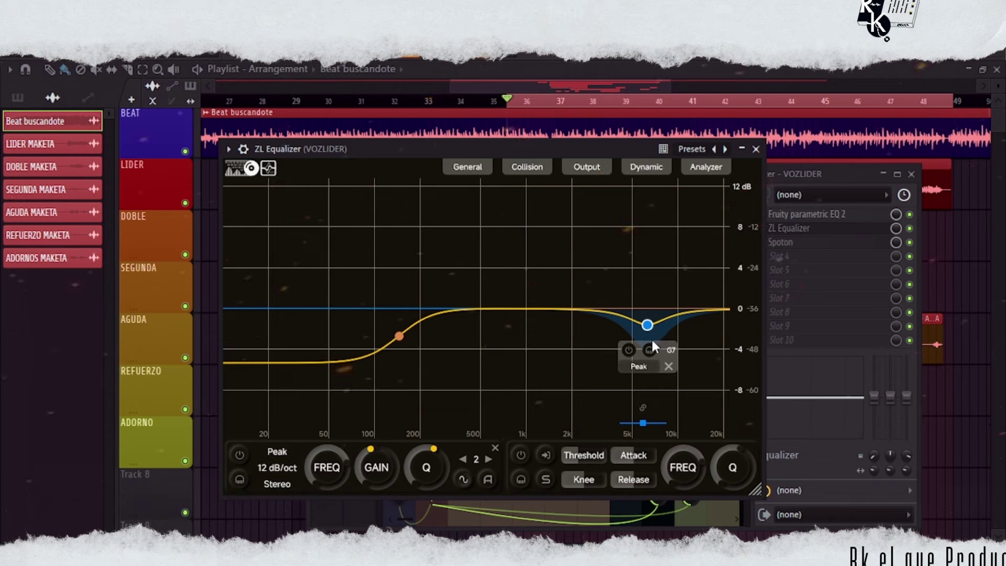
Step: Lower the peak band to about -3 dB, switch its dynamic mode off and on, and set the dynamic target to about -5 dB
{"action": "left_click_drag", "start_coordinate": [648, 325], "coordinate": [643, 340]}
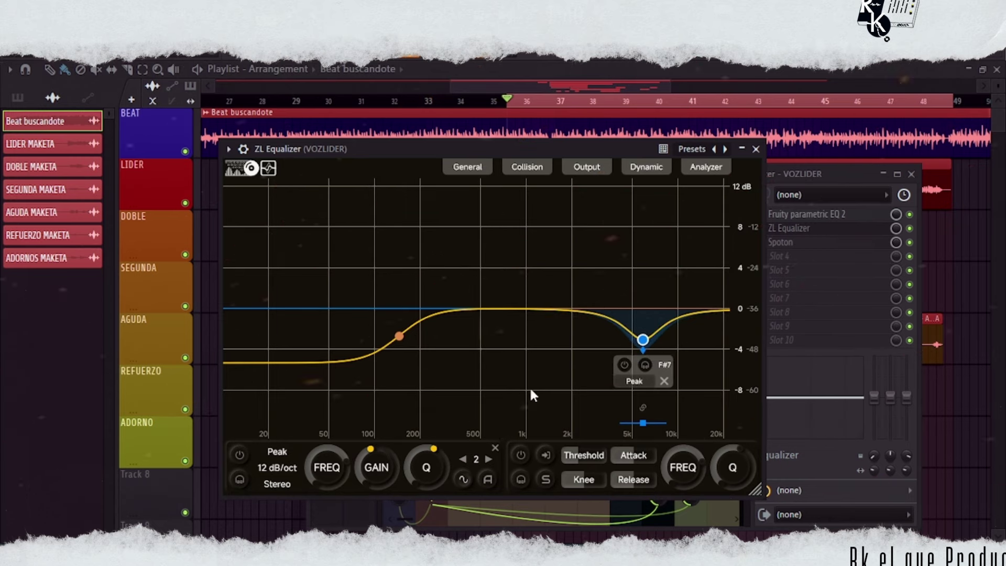
{"action": "left_click", "coordinate": [466, 479]}
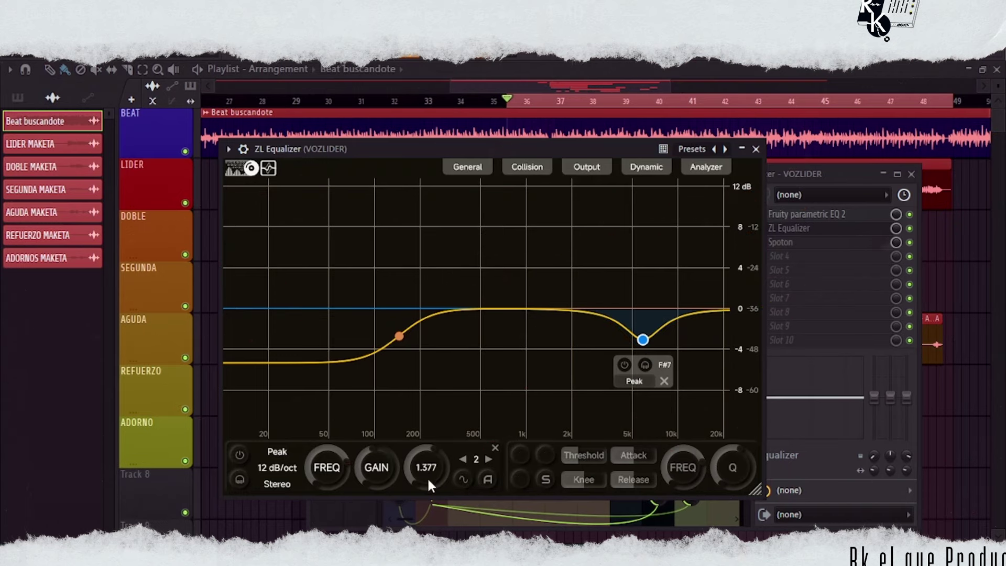
{"action": "left_click", "coordinate": [461, 478]}
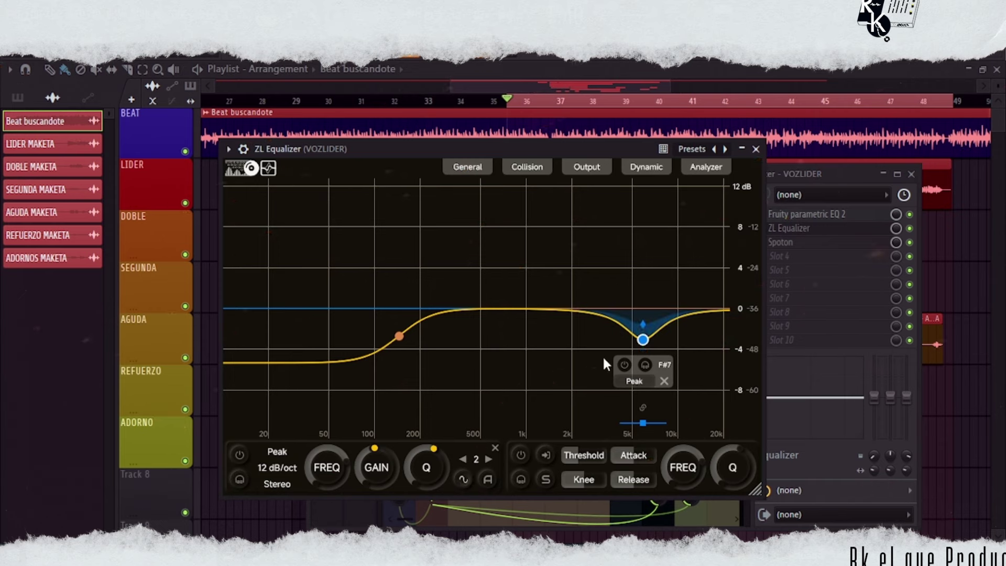
{"action": "left_click_drag", "start_coordinate": [643, 324], "coordinate": [652, 282]}
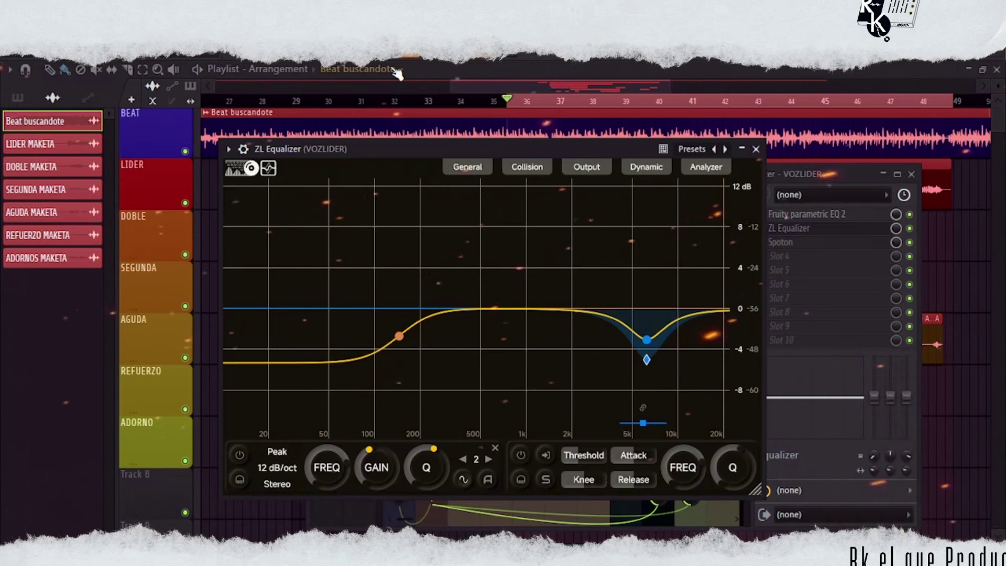
{"action": "left_click_drag", "start_coordinate": [393, 152], "coordinate": [358, 156]}
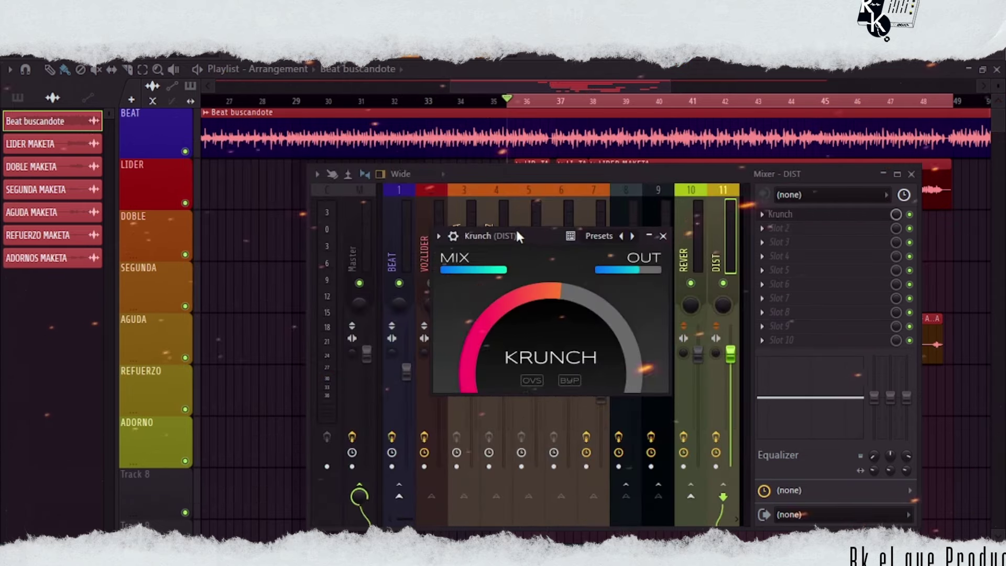
Step: Move the Krunch window of the DIST track clear of the mixer channels
{"action": "left_click_drag", "start_coordinate": [514, 233], "coordinate": [457, 221]}
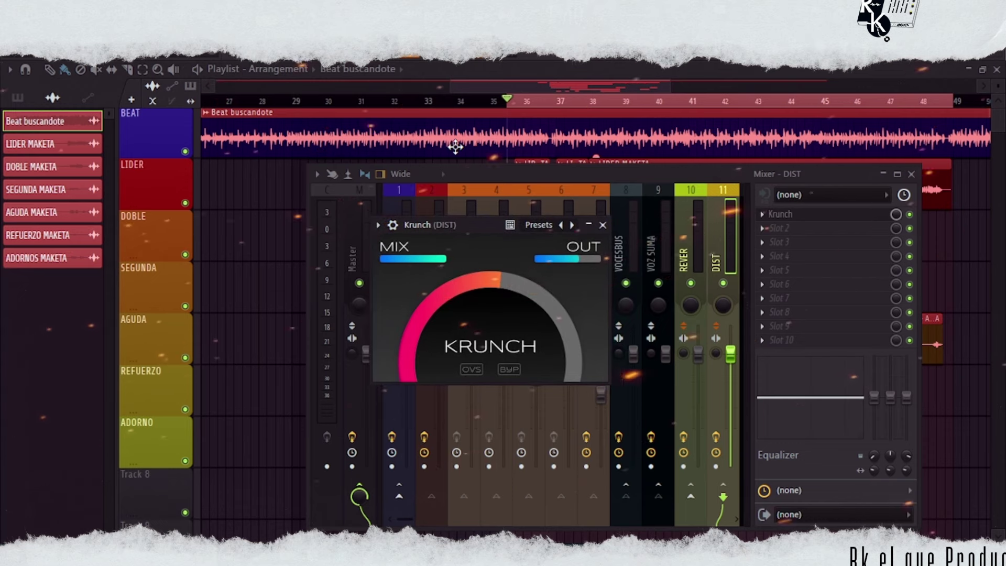
{"action": "left_click_drag", "start_coordinate": [476, 239], "coordinate": [453, 222]}
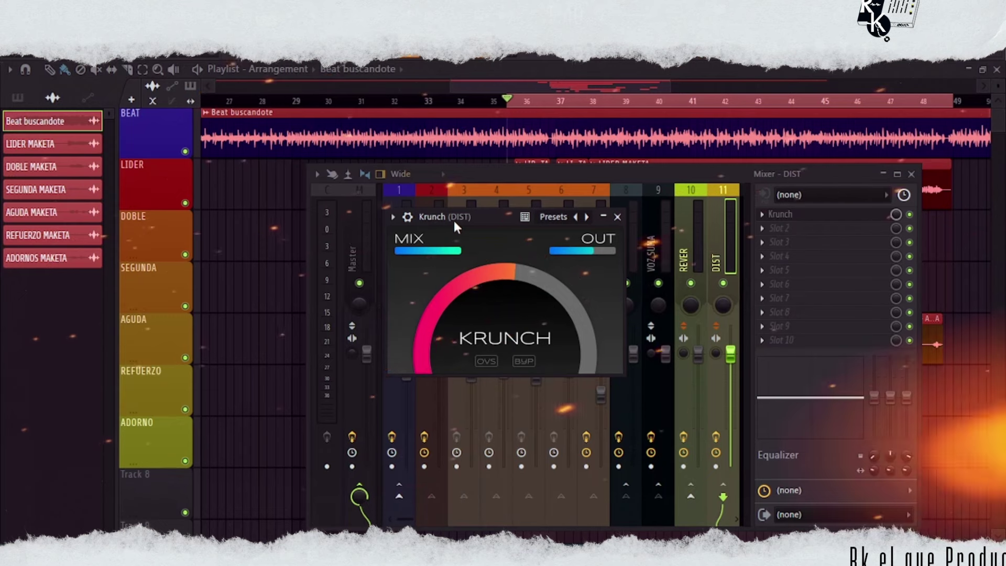
{"action": "mouse_move", "coordinate": [474, 217]}
{"action": "left_mouse_down"}
{"action": "mouse_move", "coordinate": [529, 226]}
{"action": "mouse_move", "coordinate": [463, 239]}
{"action": "mouse_move", "coordinate": [482, 294]}
{"action": "mouse_move", "coordinate": [505, 265]}
{"action": "mouse_move", "coordinate": [472, 219]}
{"action": "left_mouse_up"}
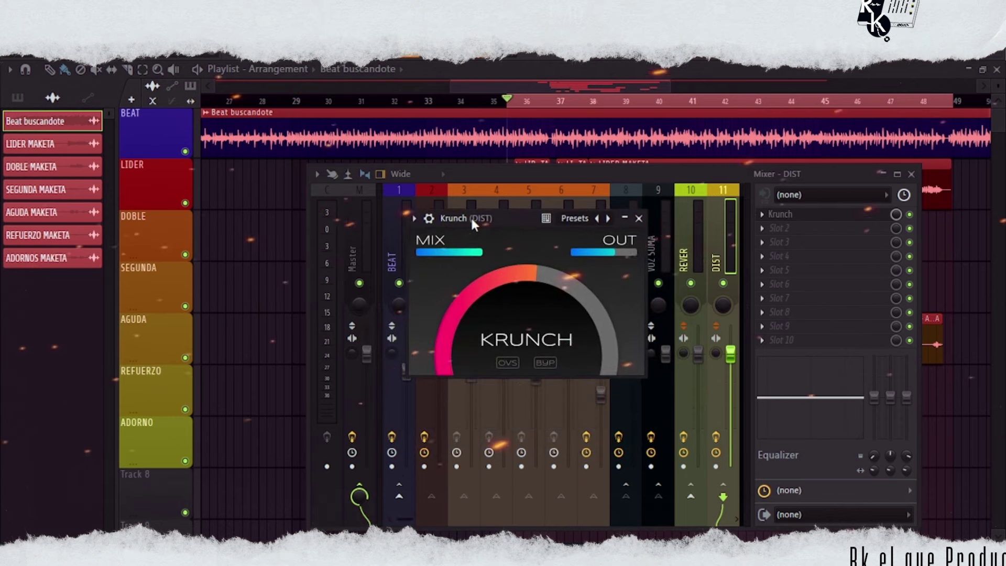
{"action": "left_click_drag", "start_coordinate": [472, 220], "coordinate": [474, 258]}
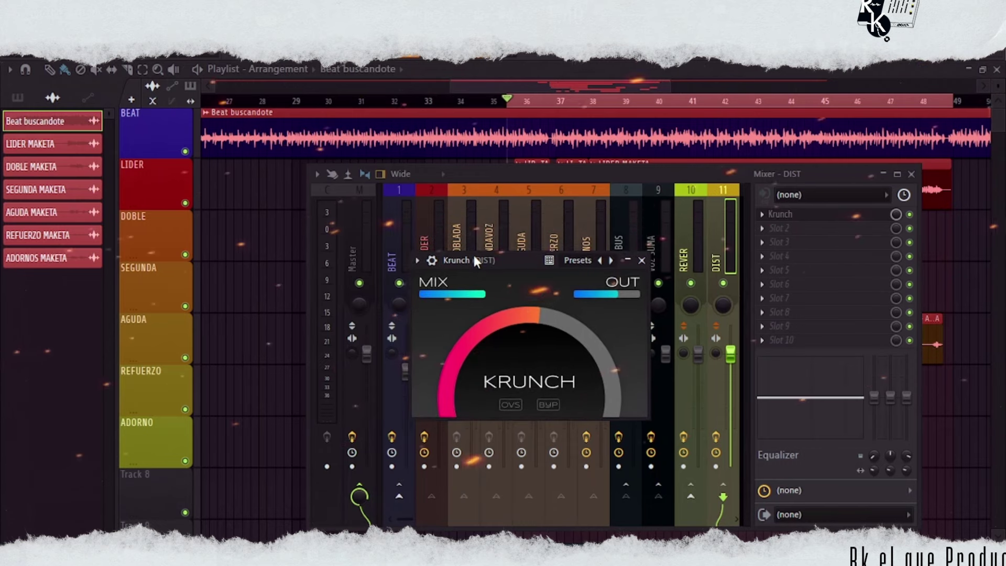
{"action": "left_click_drag", "start_coordinate": [517, 262], "coordinate": [369, 192]}
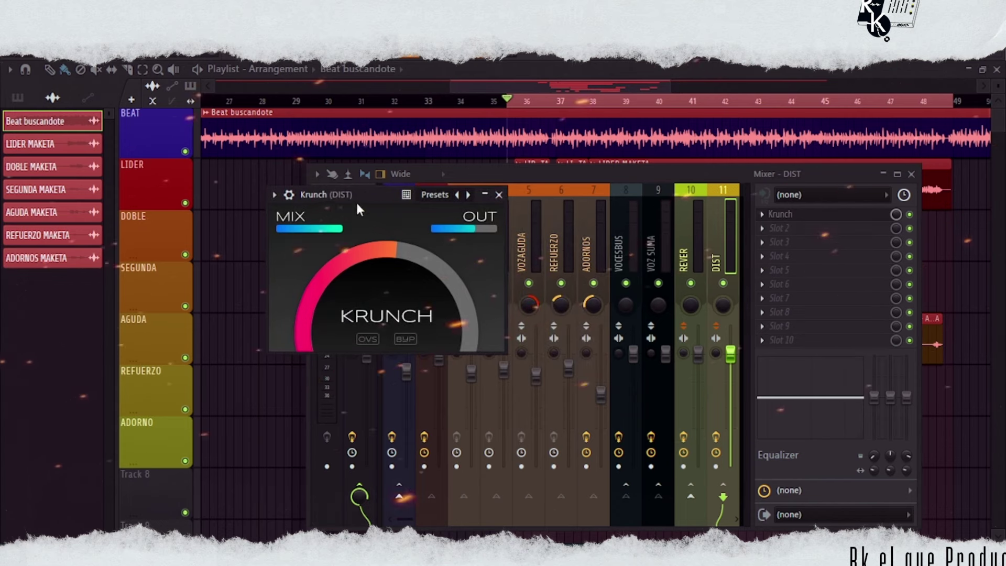
{"action": "left_click_drag", "start_coordinate": [349, 195], "coordinate": [135, 189]}
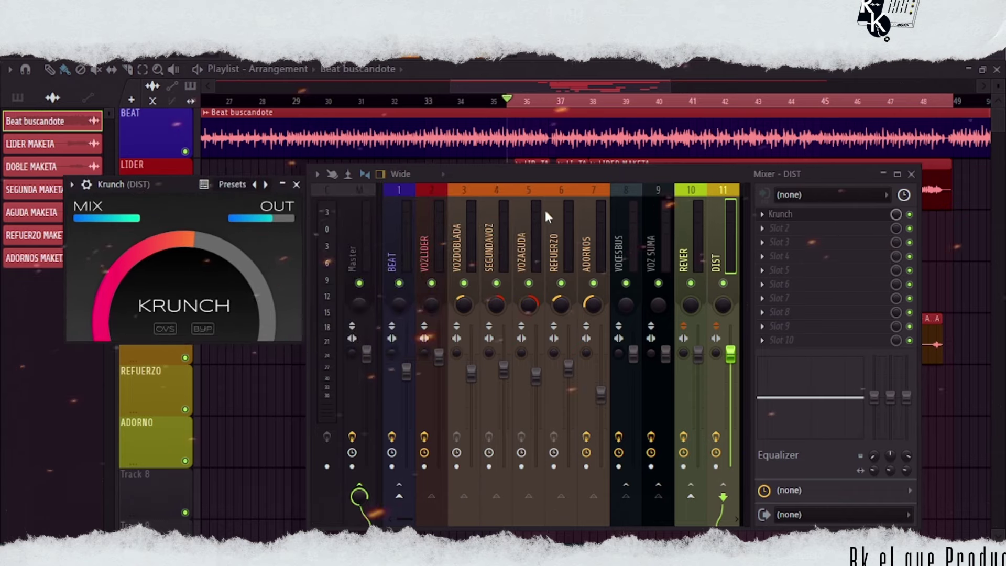
Step: During playback, raise Krunch's main amount to 74% and adjust the VOZ SUMA track's send to DIST
{"action": "key", "text": "space"}
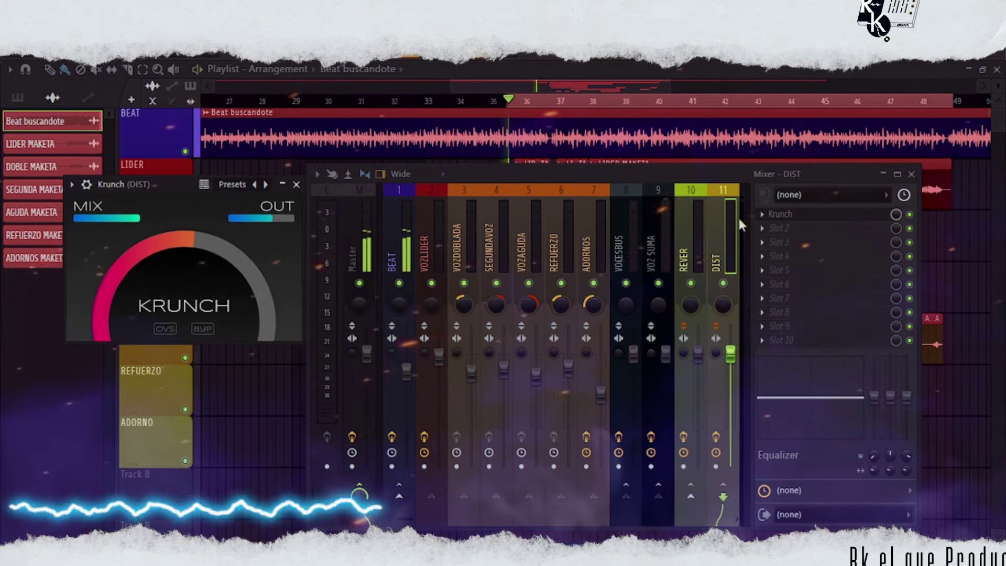
{"action": "left_click_drag", "start_coordinate": [250, 301], "coordinate": [231, 256]}
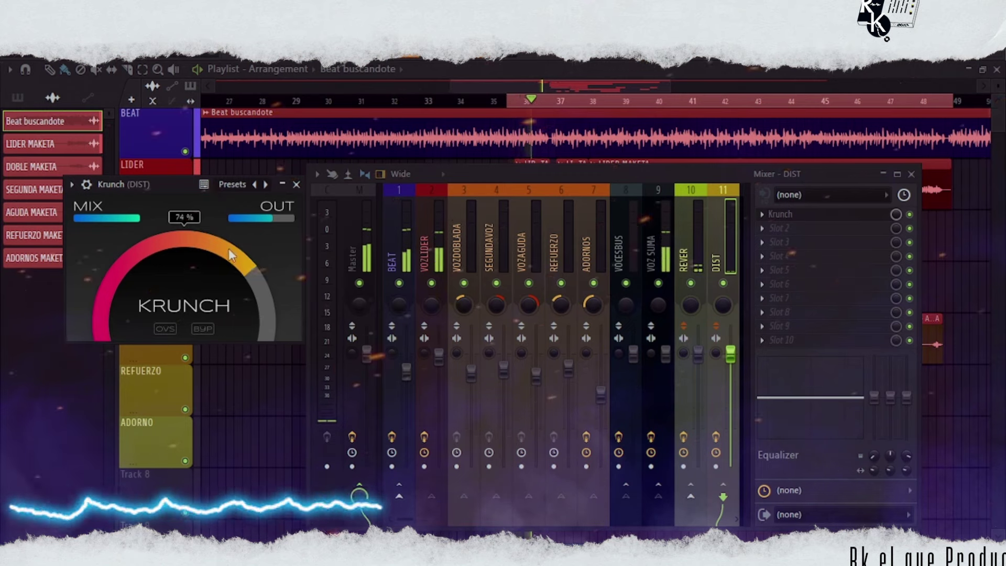
{"action": "left_click", "coordinate": [734, 231]}
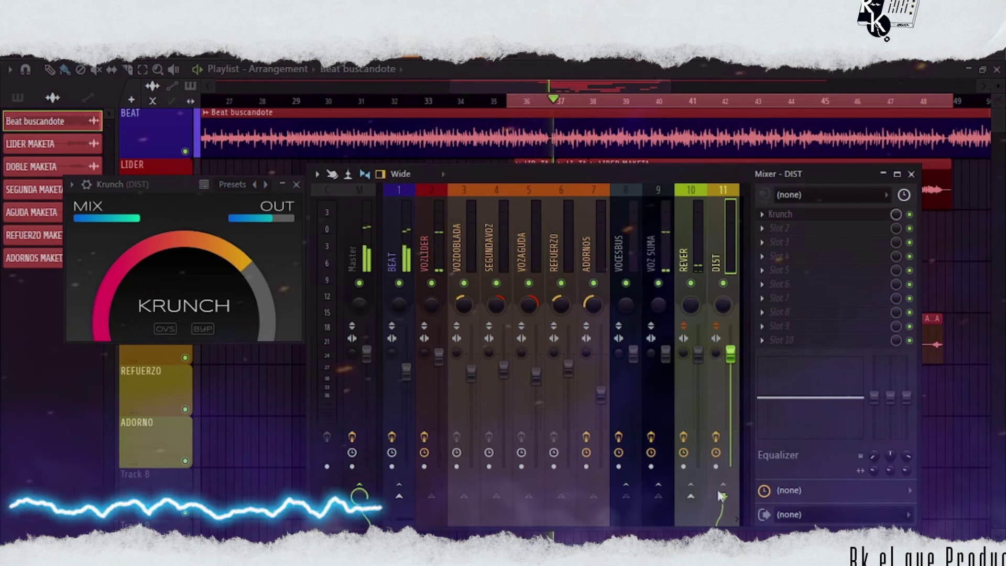
{"action": "left_click", "coordinate": [652, 265]}
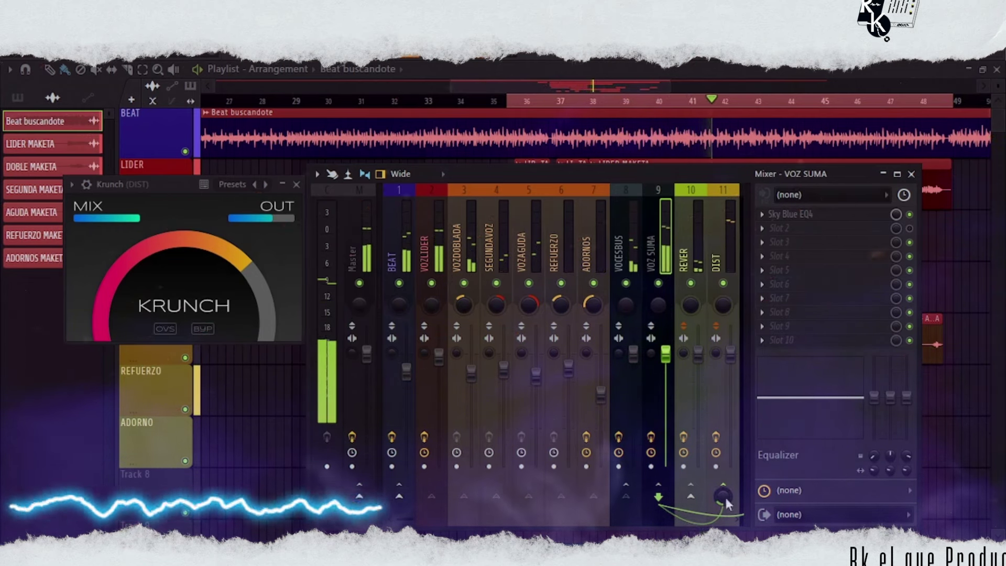
Step: Reduce Krunch's mix to 76% and move its window back over the mixer
{"action": "left_click", "coordinate": [112, 222]}
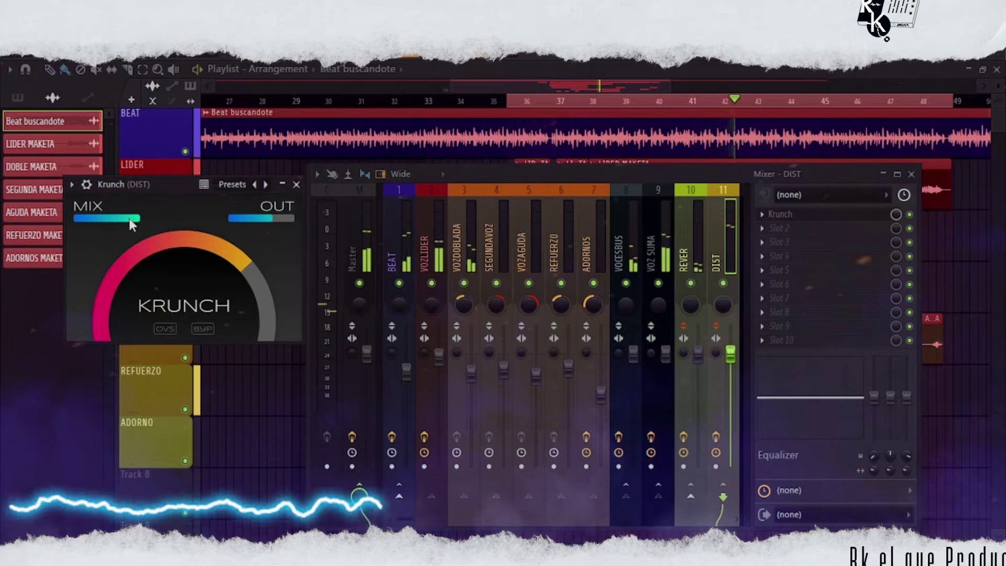
{"action": "left_click_drag", "start_coordinate": [130, 217], "coordinate": [114, 216]}
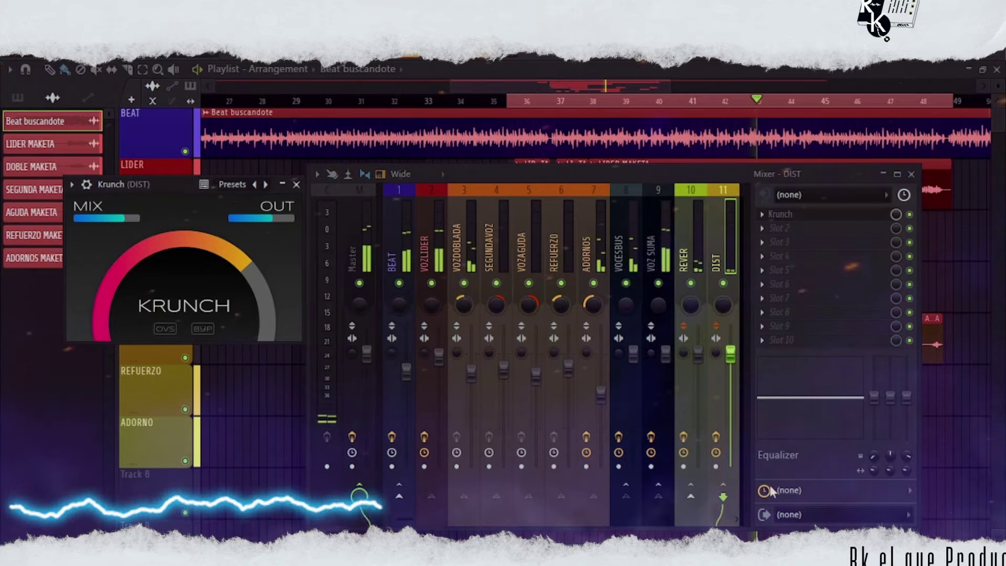
{"action": "left_click_drag", "start_coordinate": [184, 191], "coordinate": [449, 195]}
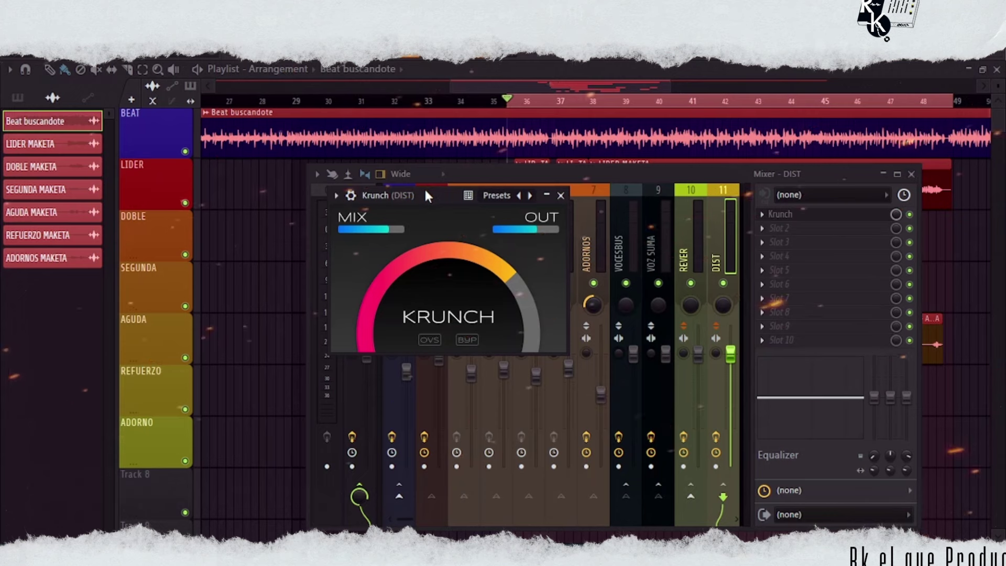
{"action": "left_click_drag", "start_coordinate": [427, 196], "coordinate": [399, 197]}
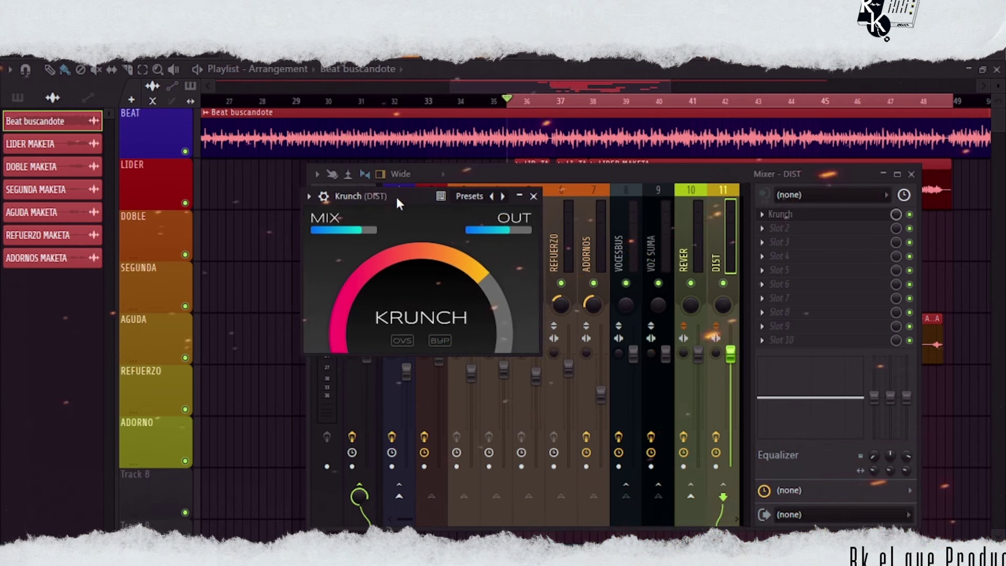
Step: Vary Krunch's mix and output levels, return the mix to full and the main amount to about 50%, and reposition the window
{"action": "mouse_move", "coordinate": [410, 304]}
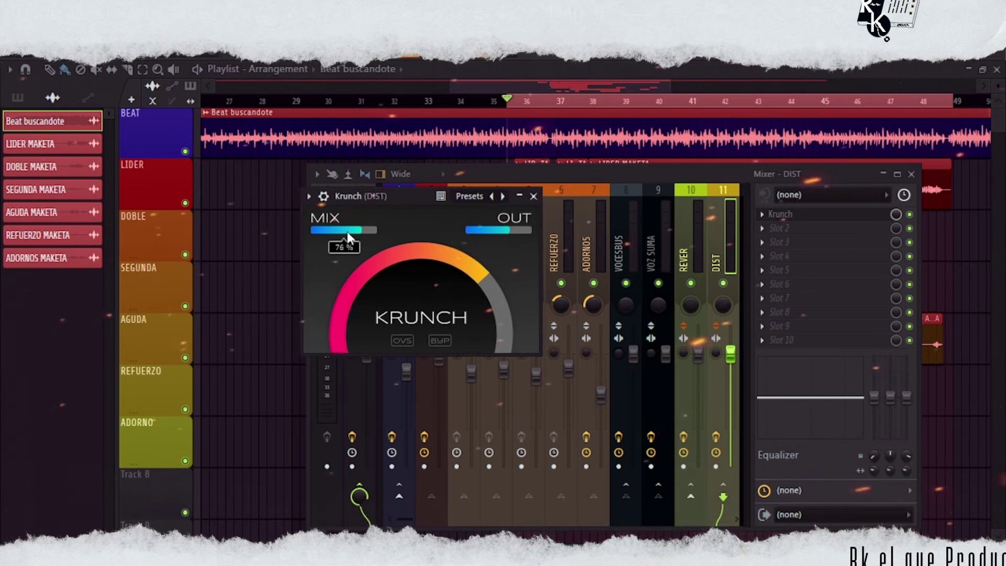
{"action": "left_click_drag", "start_coordinate": [347, 231], "coordinate": [367, 277]}
{"action": "left_click_drag", "start_coordinate": [535, 231], "coordinate": [508, 230]}
{"action": "left_click_drag", "start_coordinate": [385, 200], "coordinate": [430, 173]}
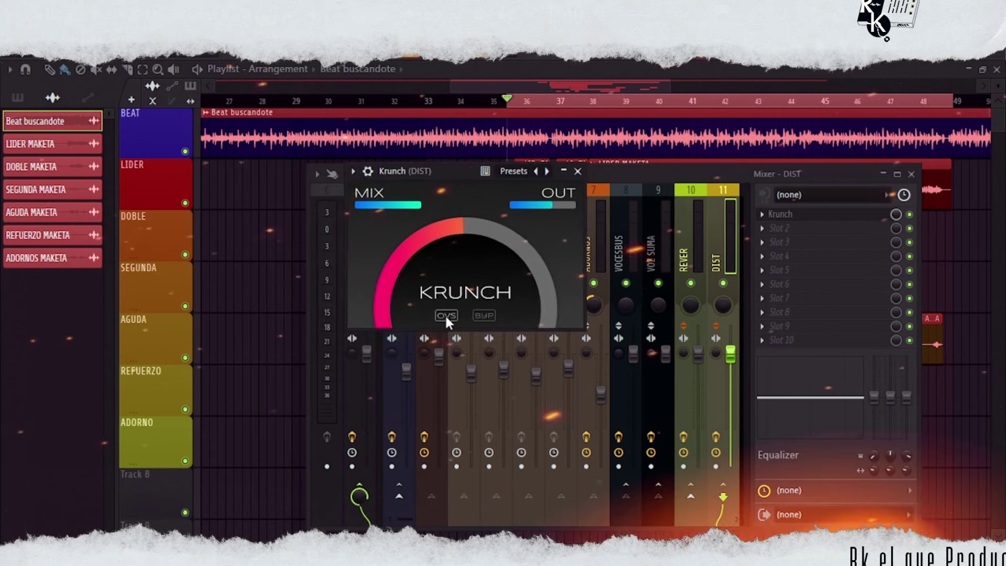
{"action": "mouse_move", "coordinate": [451, 308]}
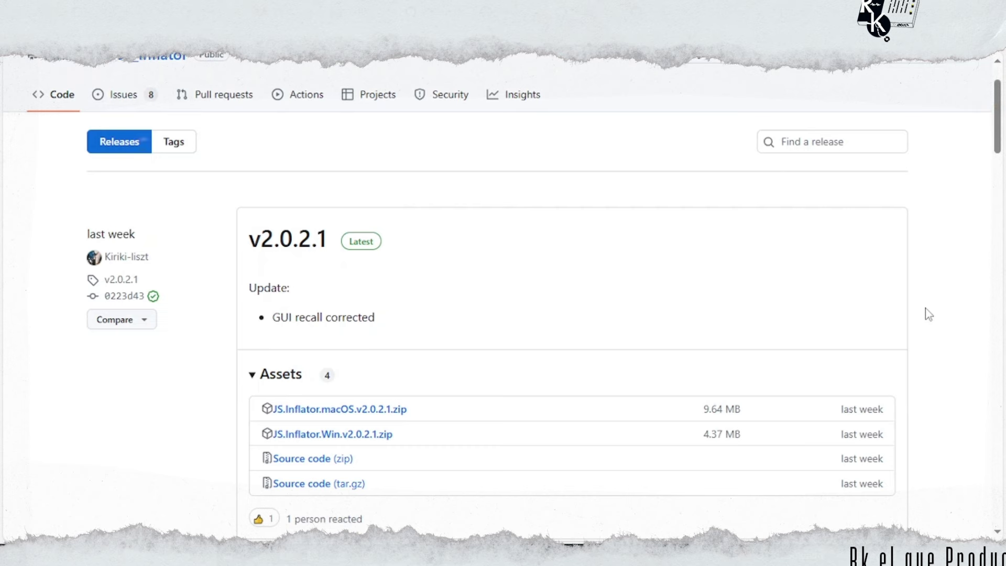
Step: On GitHub, examine the latest release notes and downloadable assets of JS_Inflator, Sky_Blue_EQ4, ZLEqualizer and krunch
{"action": "scroll", "coordinate": [706, 242], "scroll_direction": "up", "scroll_amount": 2}
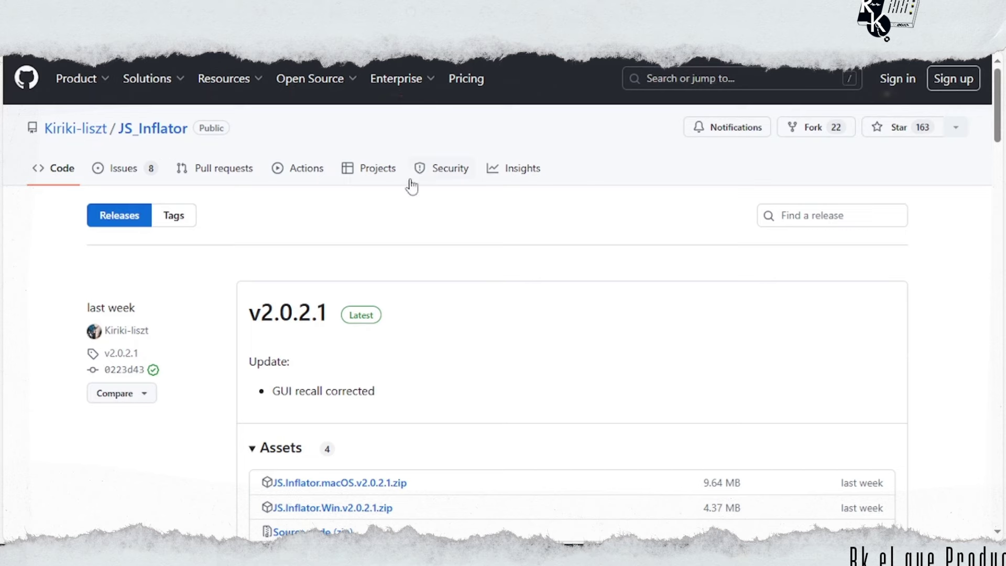
{"action": "scroll", "coordinate": [414, 187], "scroll_direction": "down", "scroll_amount": 3}
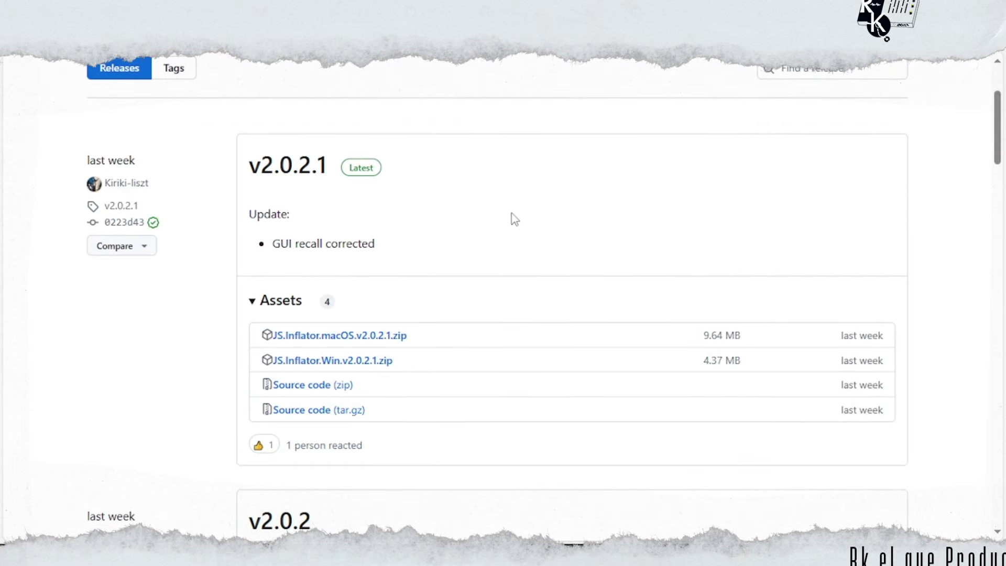
{"action": "scroll", "coordinate": [517, 259], "scroll_direction": "down", "scroll_amount": 2}
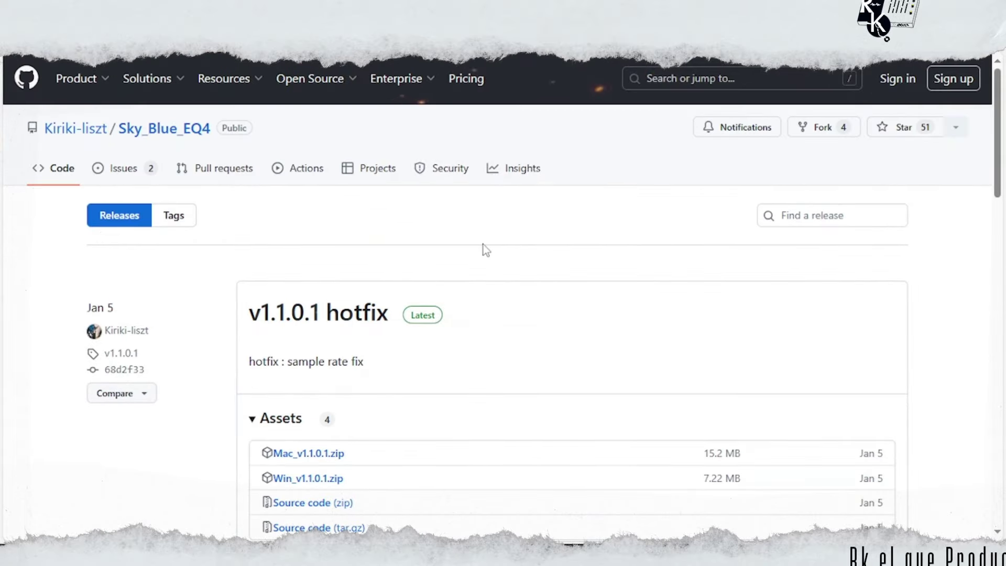
{"action": "scroll", "coordinate": [483, 244], "scroll_direction": "down", "scroll_amount": 3}
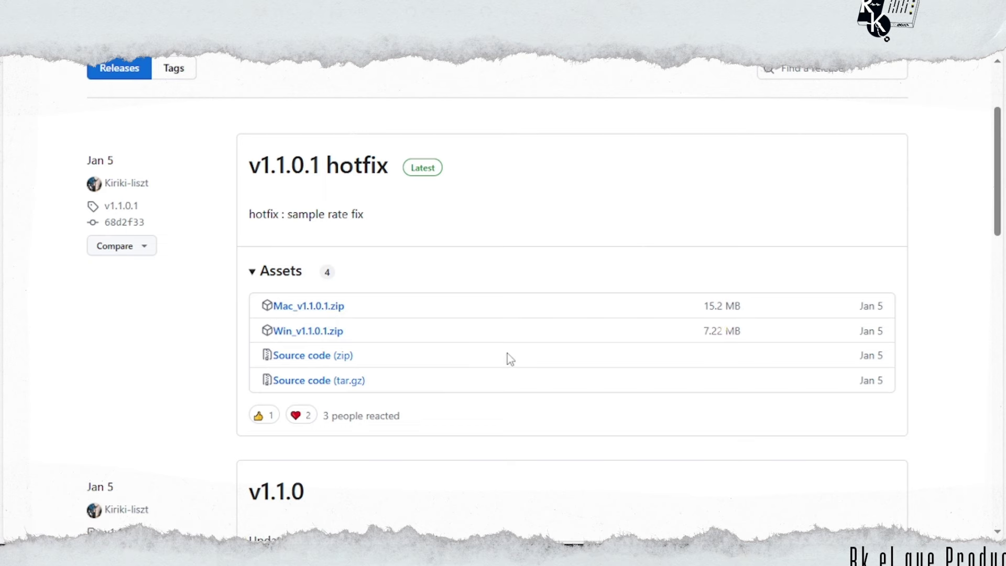
{"action": "scroll", "coordinate": [508, 352], "scroll_direction": "up", "scroll_amount": 3}
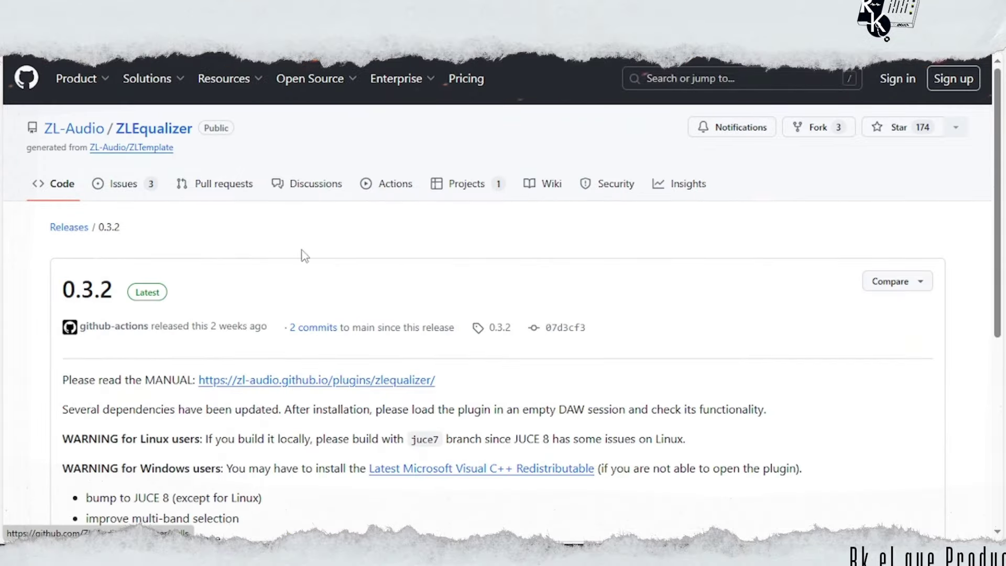
{"action": "scroll", "coordinate": [360, 259], "scroll_direction": "down", "scroll_amount": 5}
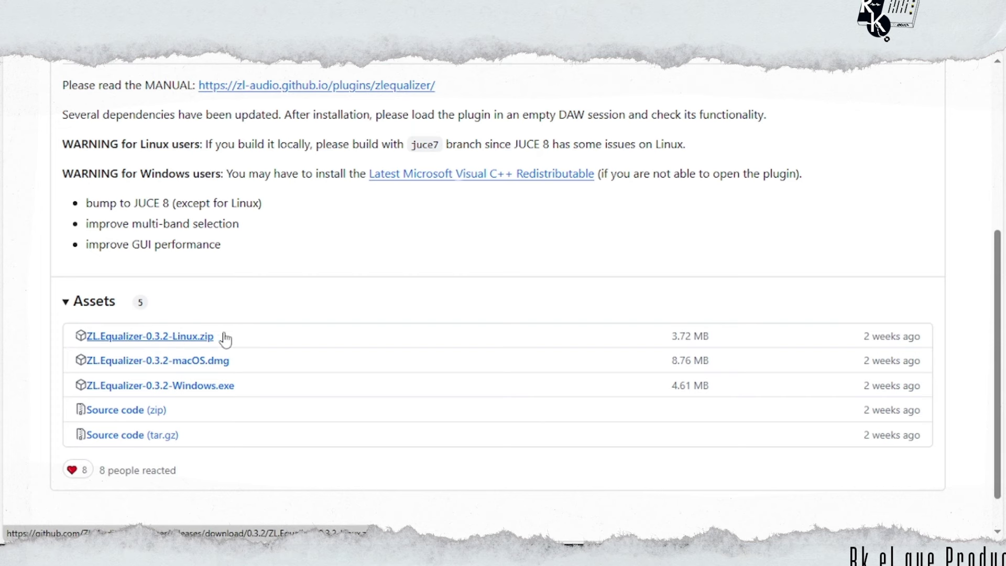
{"action": "scroll", "coordinate": [272, 315], "scroll_direction": "down", "scroll_amount": 1}
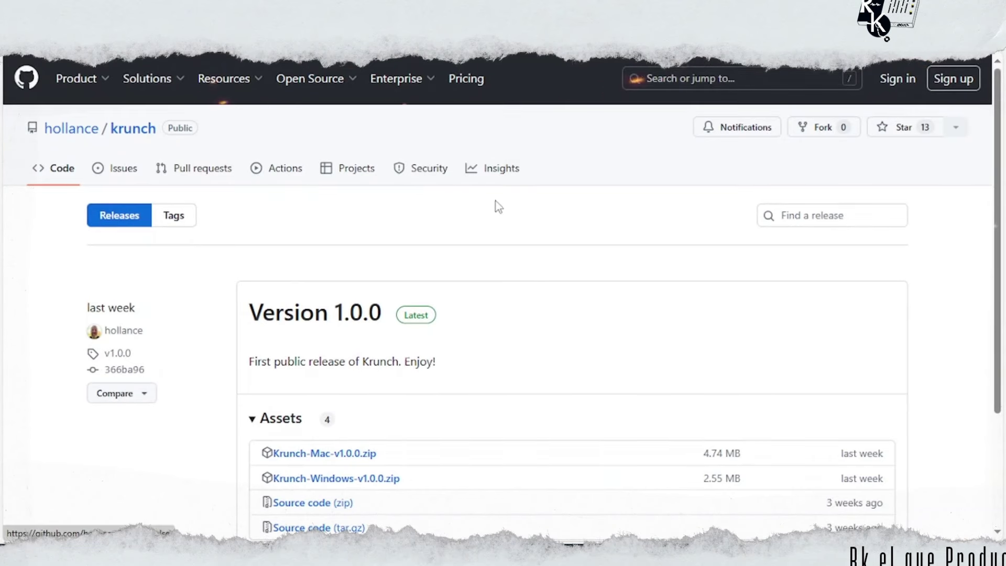
{"action": "scroll", "coordinate": [498, 231], "scroll_direction": "down", "scroll_amount": 3}
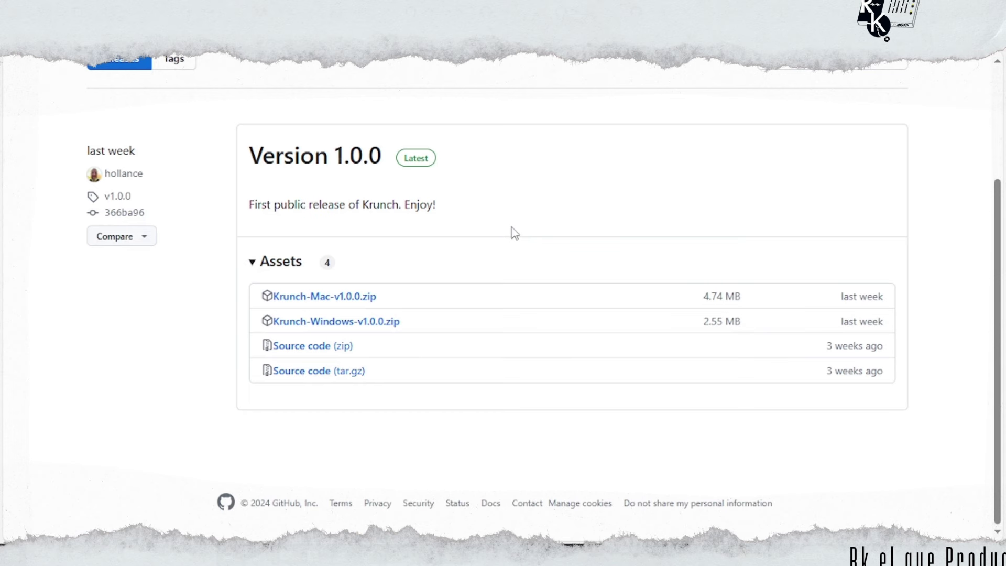